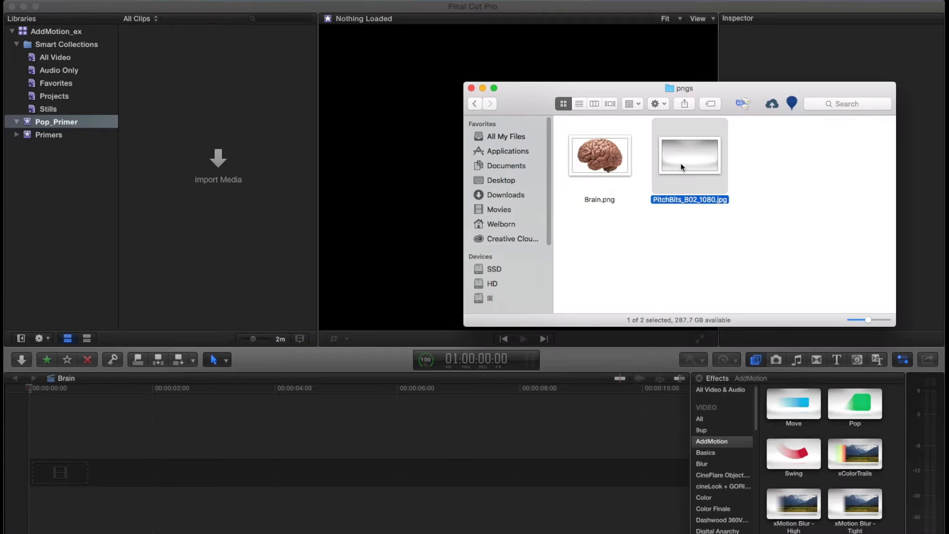
- Add the PitchBits_B02_1080 image to the Pop_Primer event and append it to the Brain timeline
left_click(165, 66)
key("e")
left_click(196, 390)
key("Home")
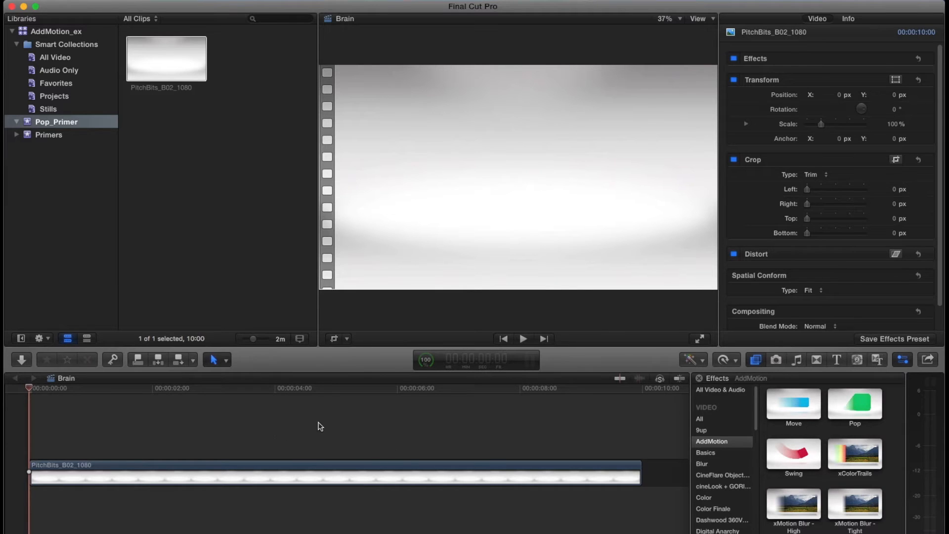
- Apply the AddMotion Pop effect to the PitchBits_B02_1080 background clip and play it from the start
left_click_drag(862, 406, 202, 475)
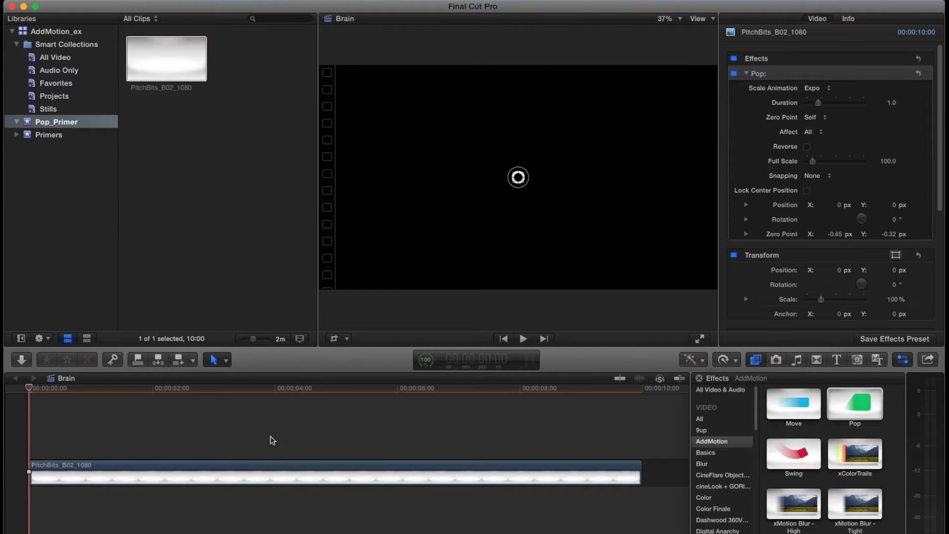
key("space")
key("space")
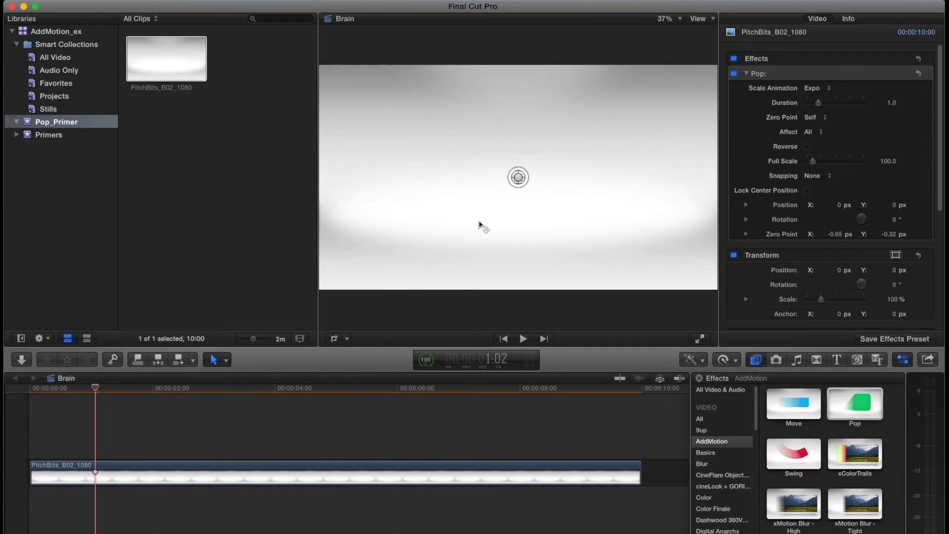
key("Home")
key("space")
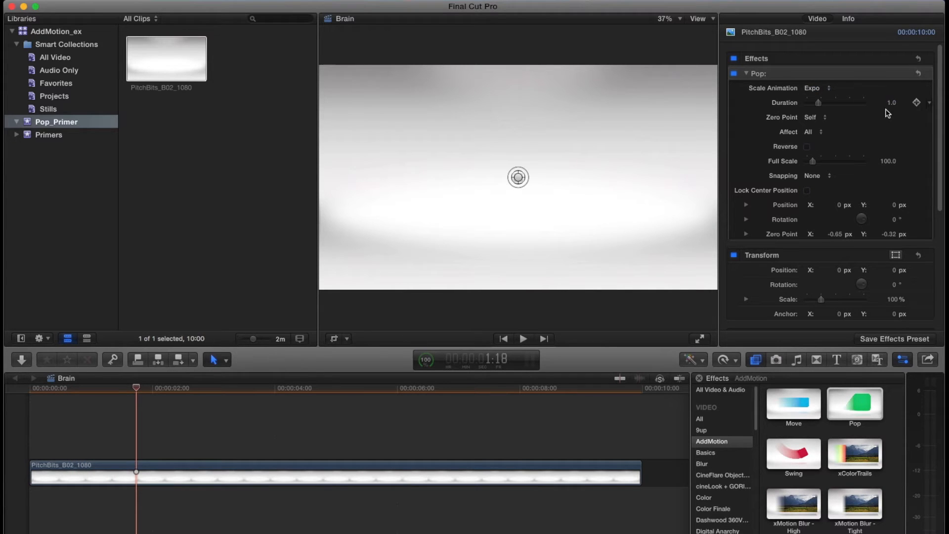
- Set the background's Pop effect to affect Horizontal Only with a duration of 0.75, and play the animation from the start
left_click(818, 137)
left_click(923, 123)
left_click(940, 97)
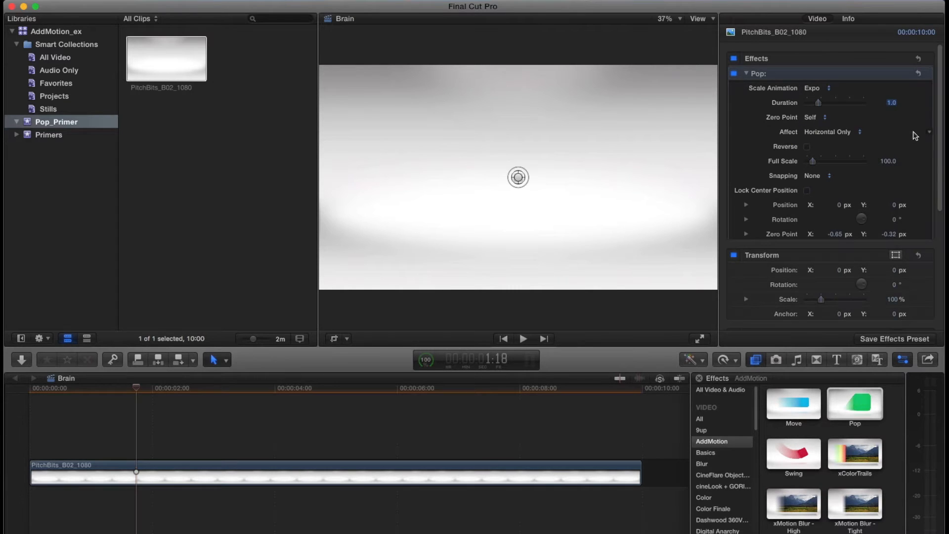
type("0.75")
key("Return")
left_click_drag(96, 390, 3, 402)
key("space")
key("space")
key("Home")
key("space")
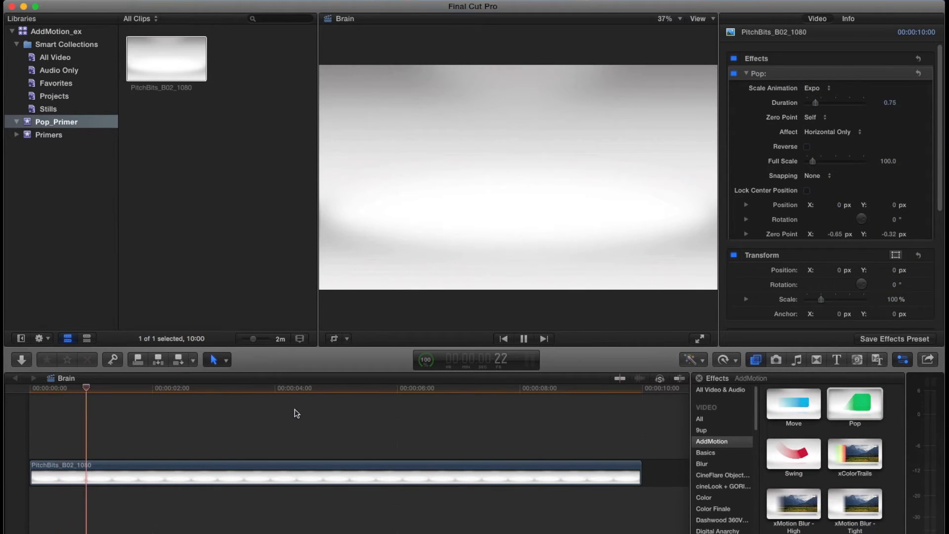
- Import Brain.png from the Finder pngs folder and connect it above the background at about frame 23
key("super+Tab")
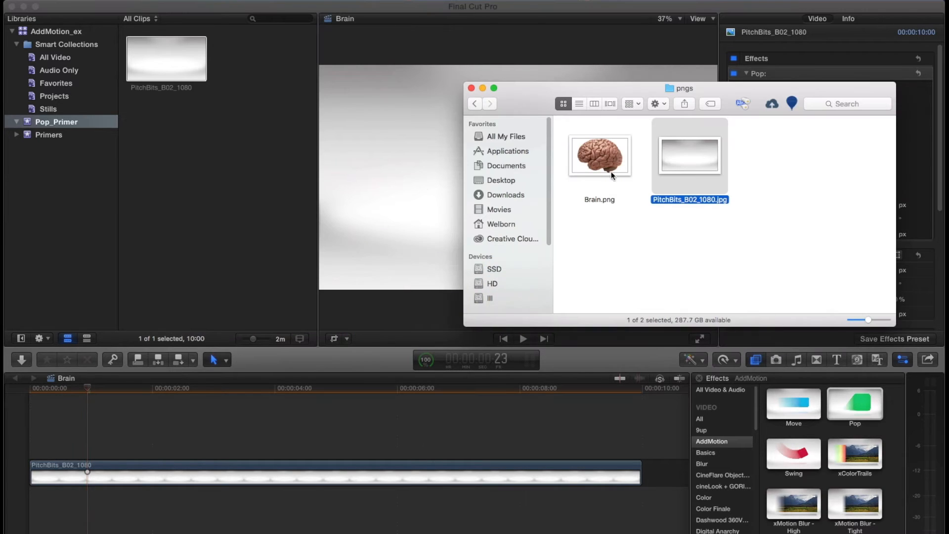
left_click_drag(597, 155, 222, 125)
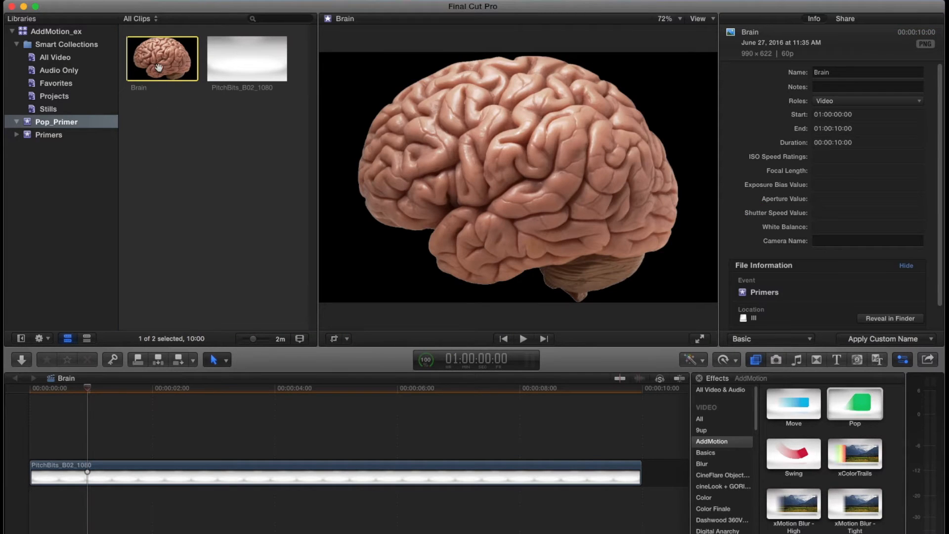
left_click(160, 66)
key("q")
left_click(116, 392)
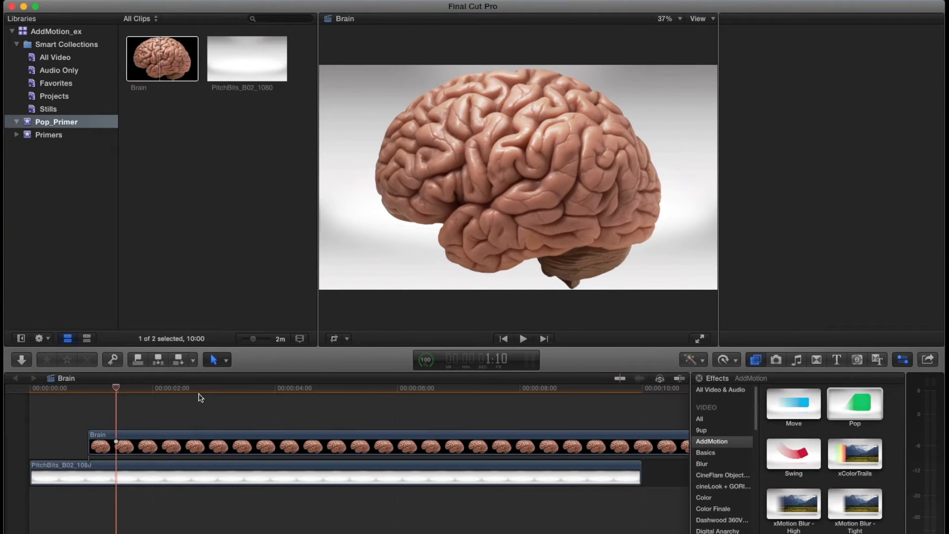
- Apply the Pop effect to the Brain clip on the timeline and enlarge its full scale to about 238
key("Up")
left_click_drag(843, 398, 162, 444)
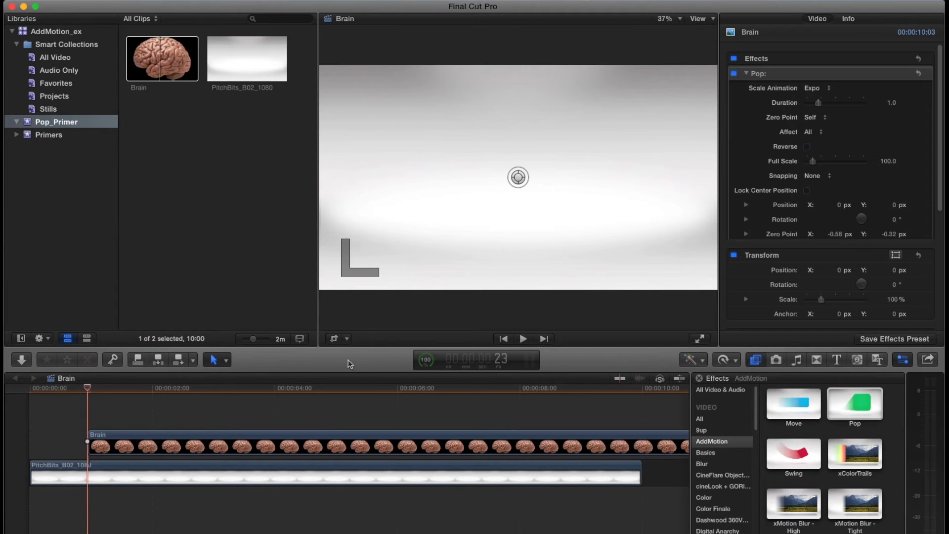
key("space")
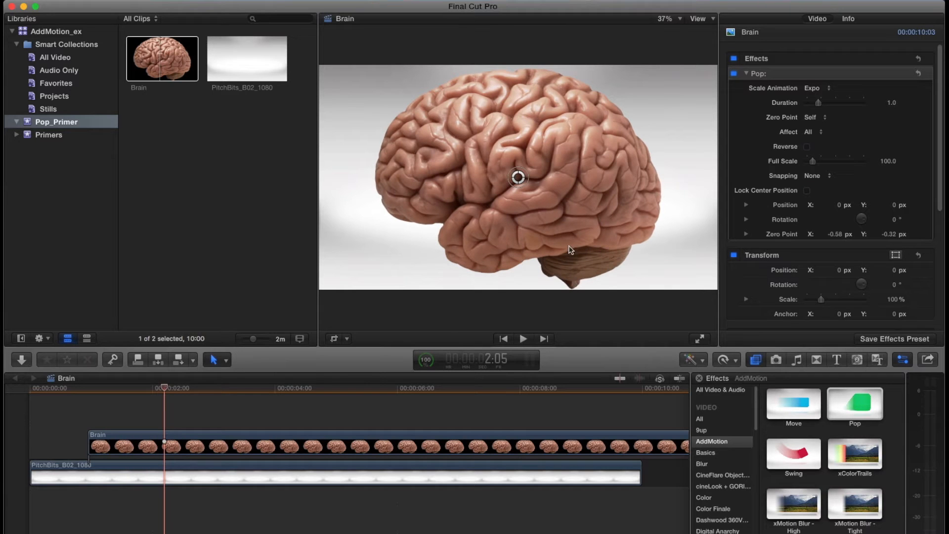
left_click_drag(518, 178, 498, 196)
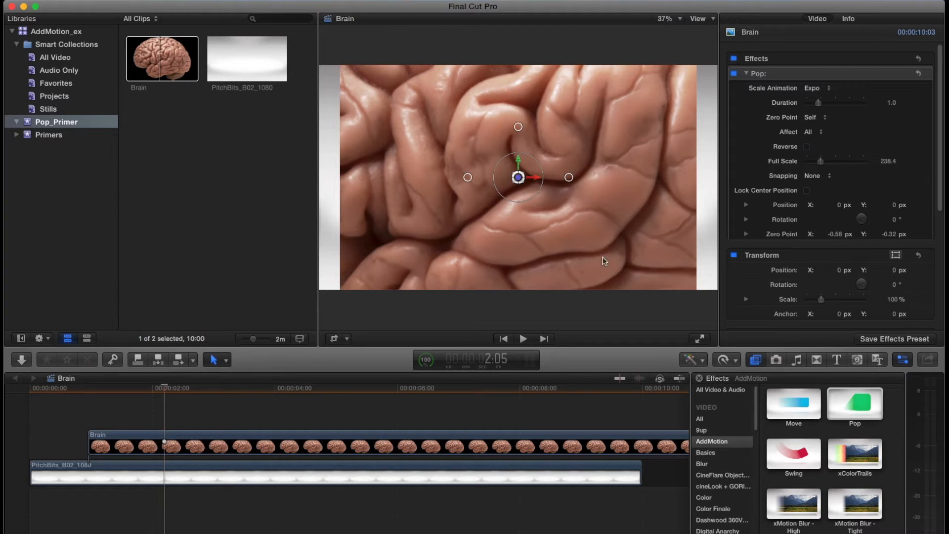
- Check the source Brain image's pixel dimensions, and return to the timeline at about 2:04
left_click(161, 70)
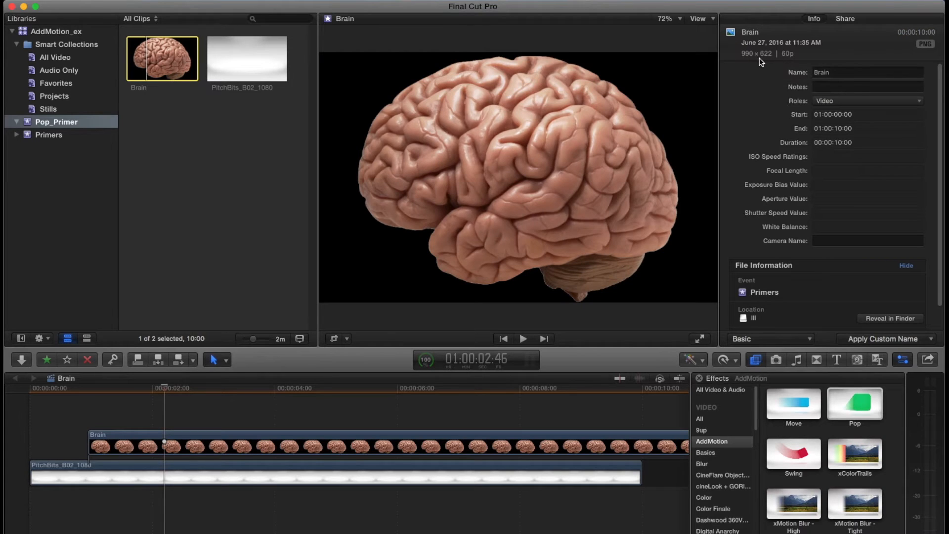
left_click(181, 182)
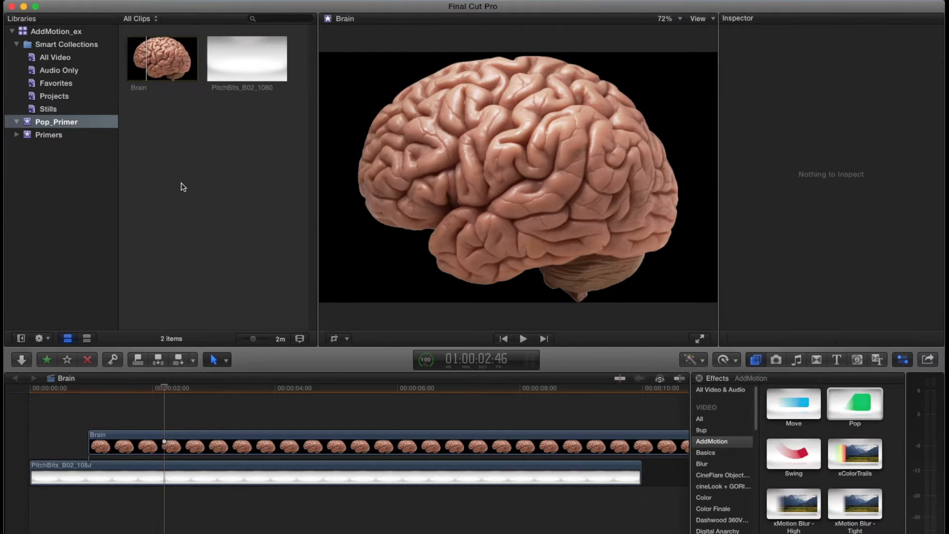
left_click(147, 388)
left_click(162, 389)
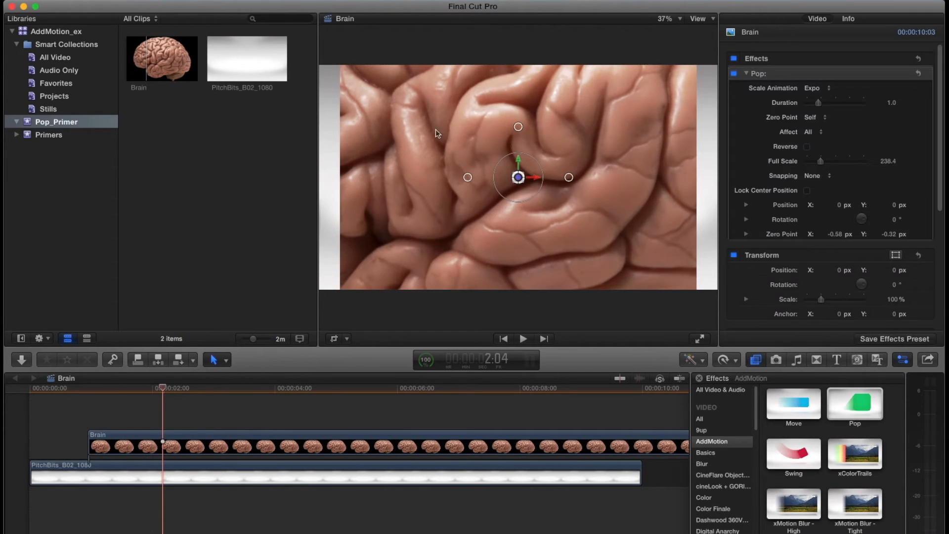
- Set the Brain clip's spatial conform type to None and enlarge its Pop full scale to about 379
scroll(831, 223, "down", 5)
left_click(816, 266)
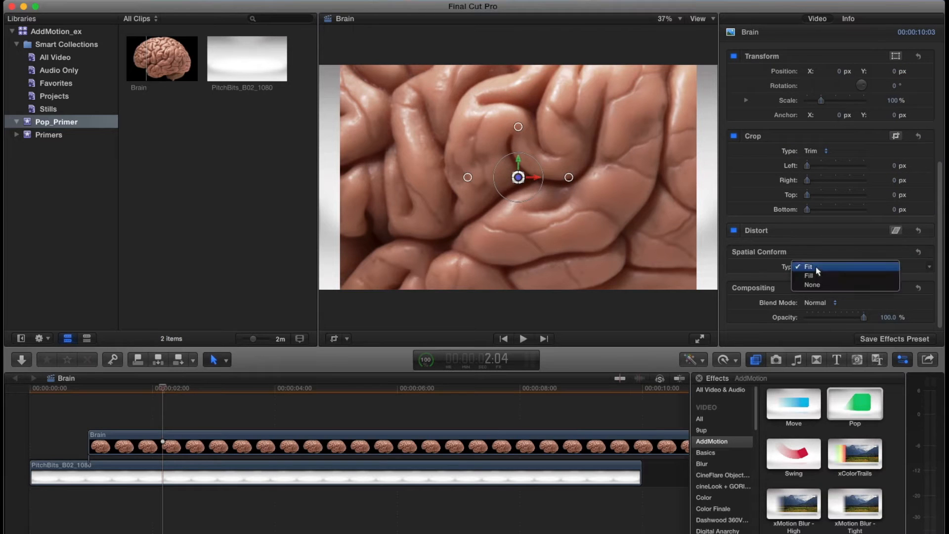
left_click(827, 284)
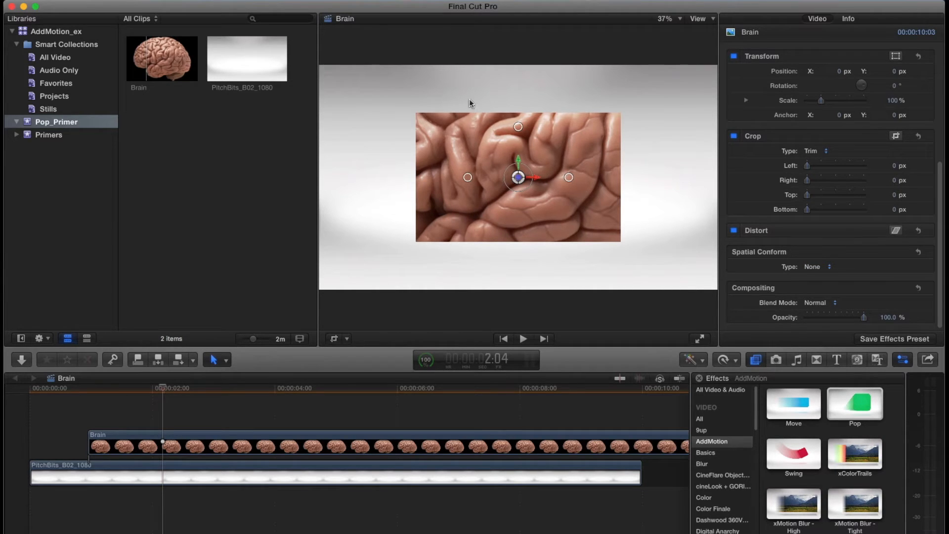
left_click_drag(517, 189, 513, 200)
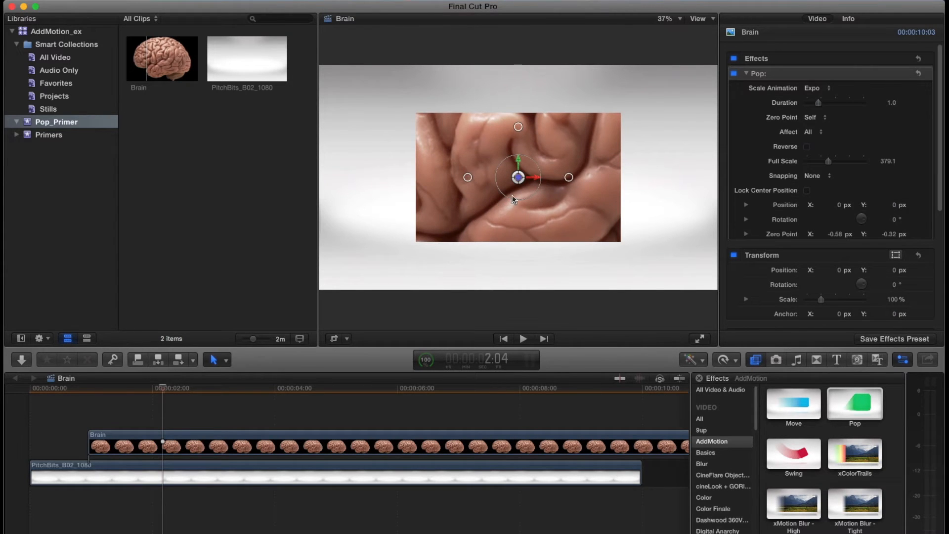
- Set the Brain clip's Pop full scale to 100 and move the brain horizontally to about X 76.8 px
left_click(888, 161)
type("100")
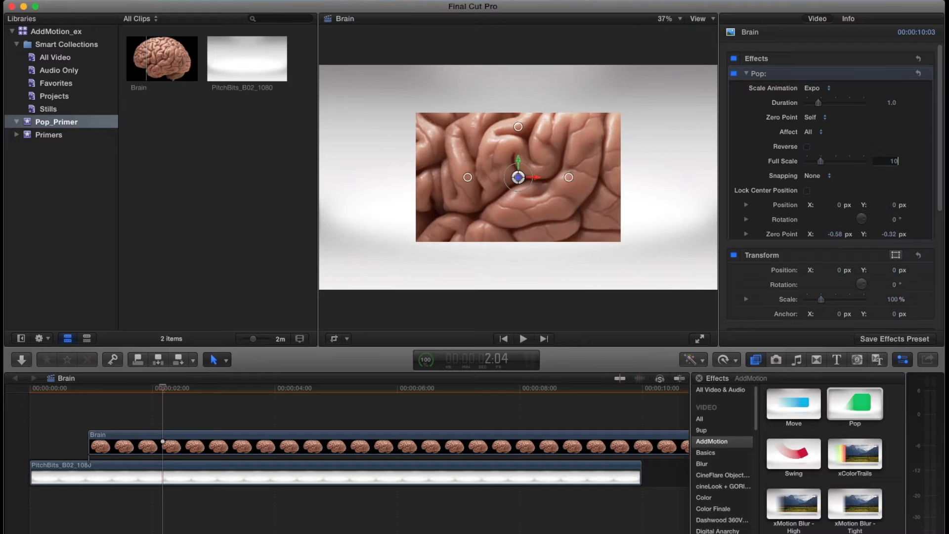
key("Return")
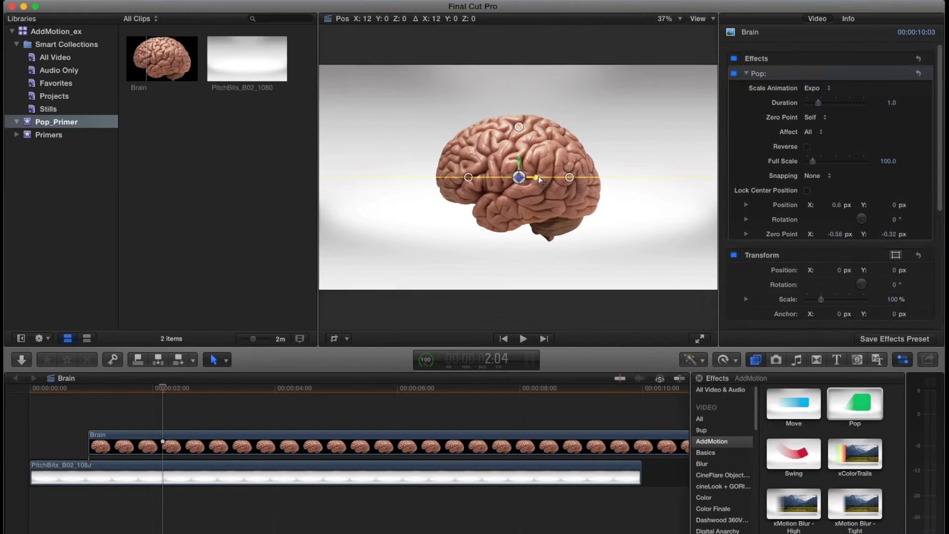
left_click_drag(538, 179, 627, 111)
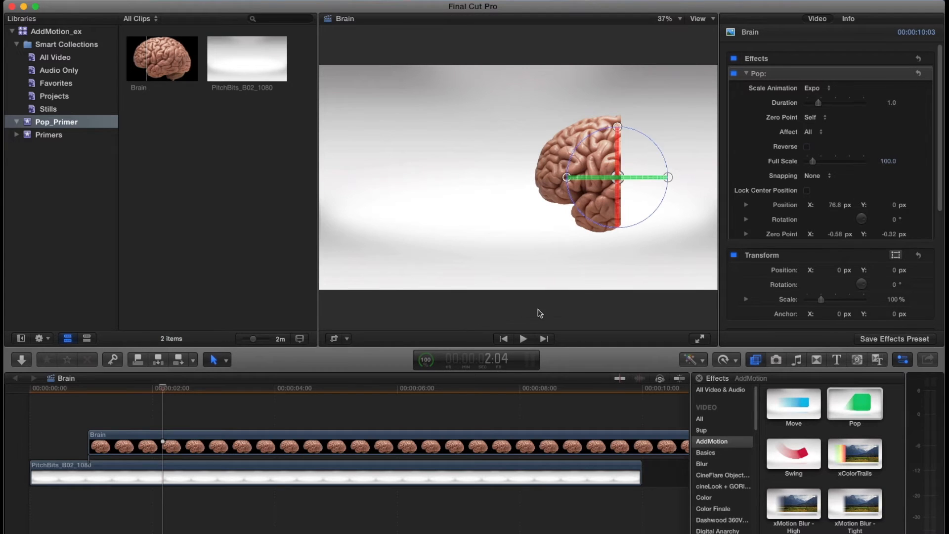
- Switch to Photoshop, move the brain layer partly past the canvas's right edge and back, and return to Final Cut Pro
key("super+Tab")
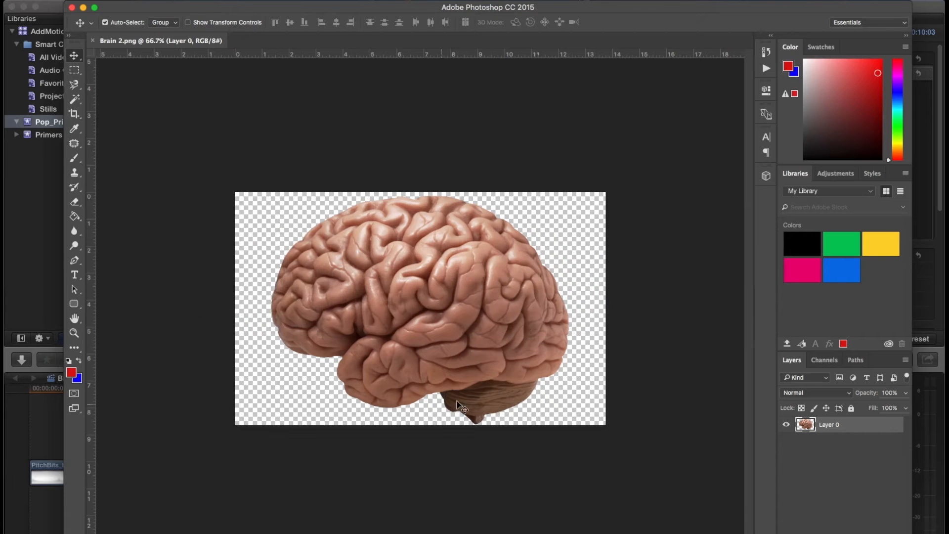
left_click_drag(460, 329, 629, 320)
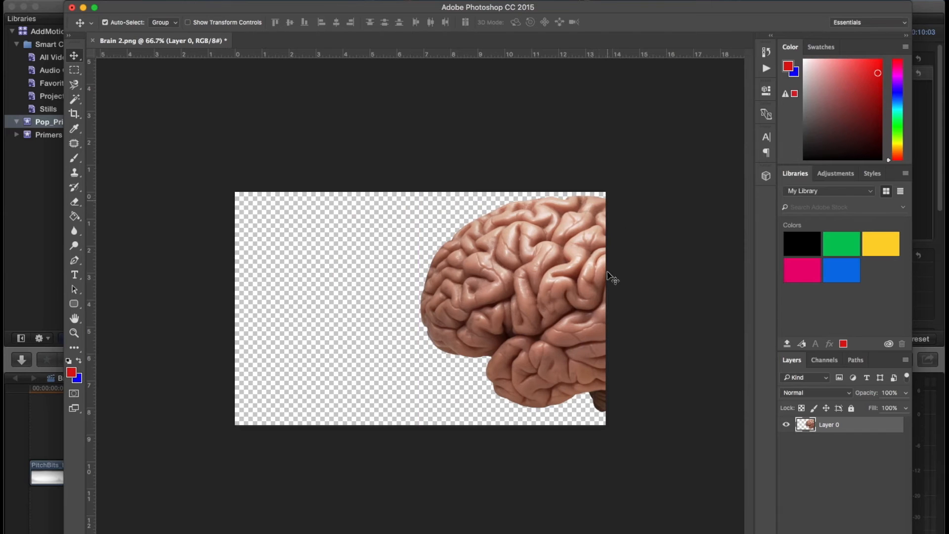
left_click_drag(560, 302, 422, 302)
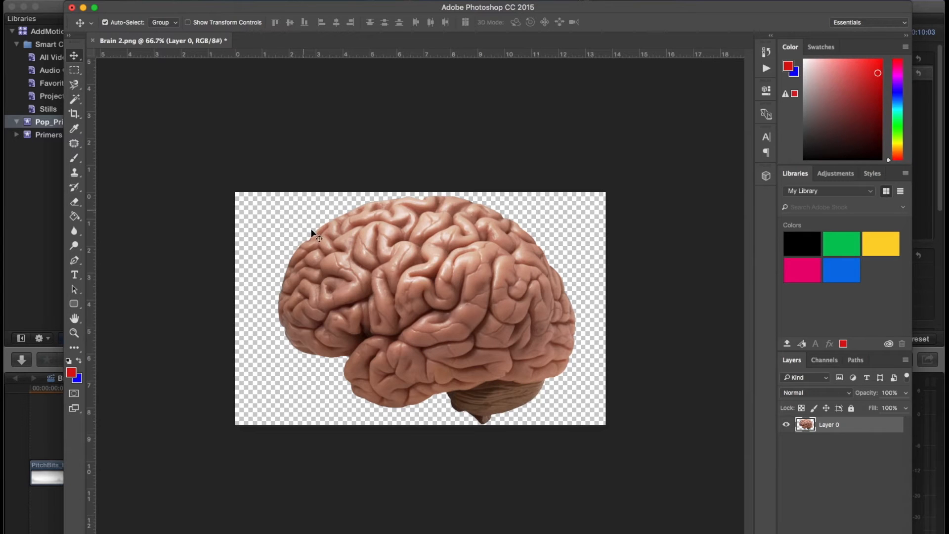
key("super+Tab")
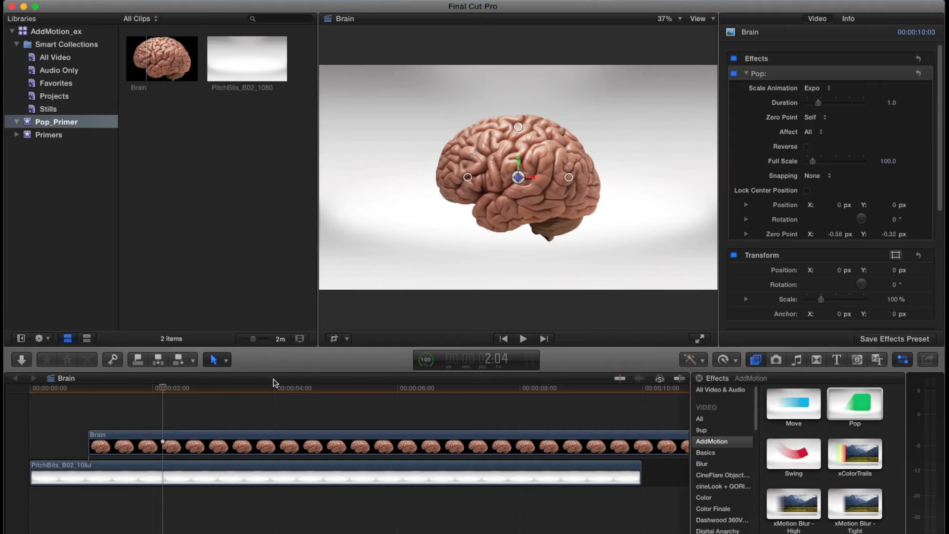
- Replace the timeline's Brain clip with a fresh copy connected at frame 22 and extended to the background's end
left_click(263, 443)
key("Delete")
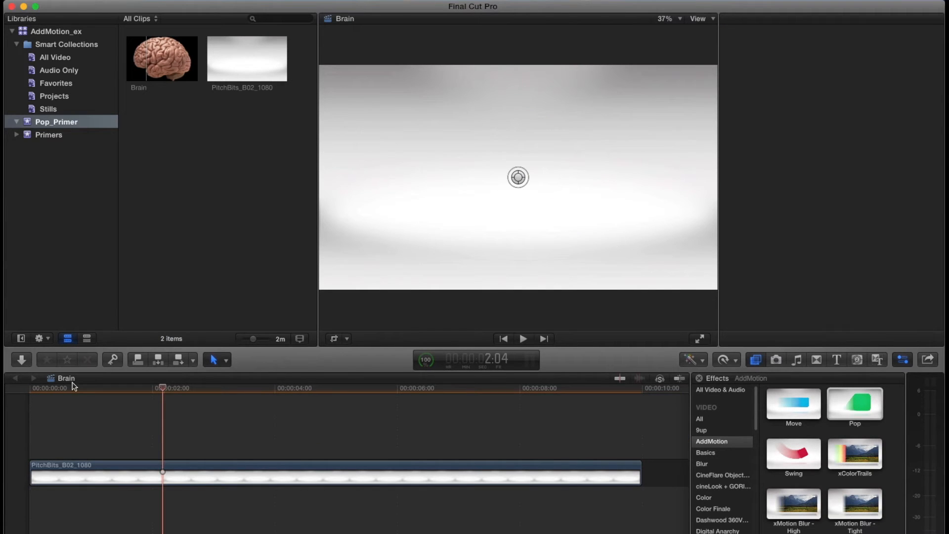
left_click(51, 390)
left_click(85, 391)
left_click(157, 68)
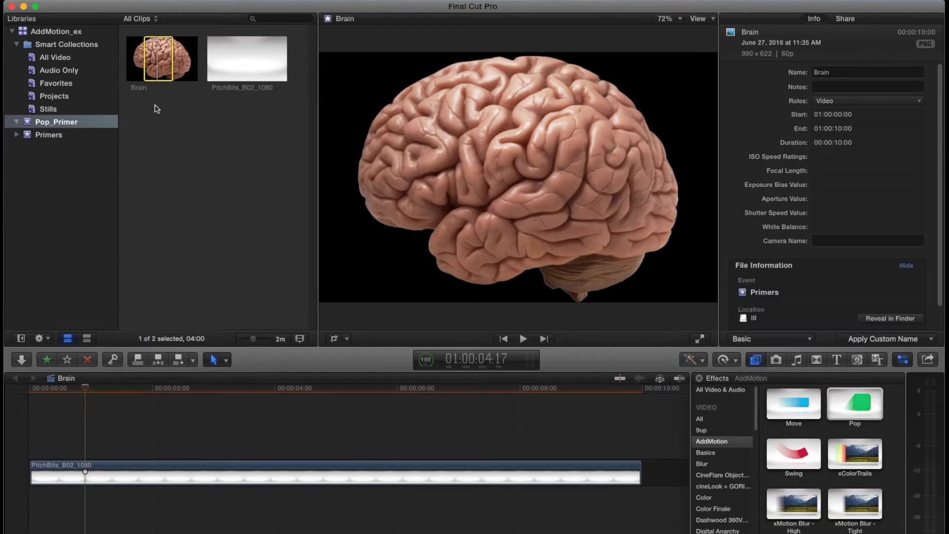
key("q")
left_click_drag(331, 446, 678, 464)
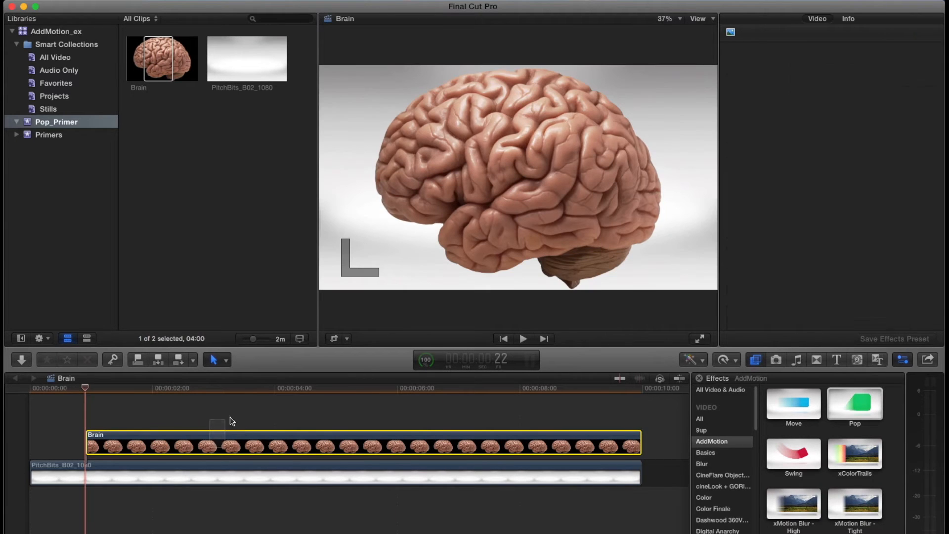
- Turn the connected Brain clip into a compound clip named "Brain CClip" in the Primers event
key("alt+g")
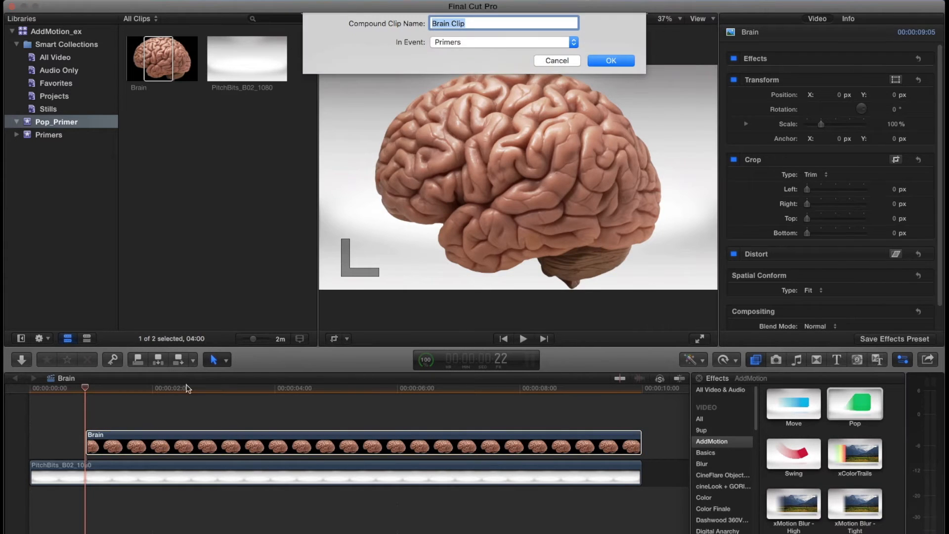
left_click(452, 24)
type("C")
key("Return")
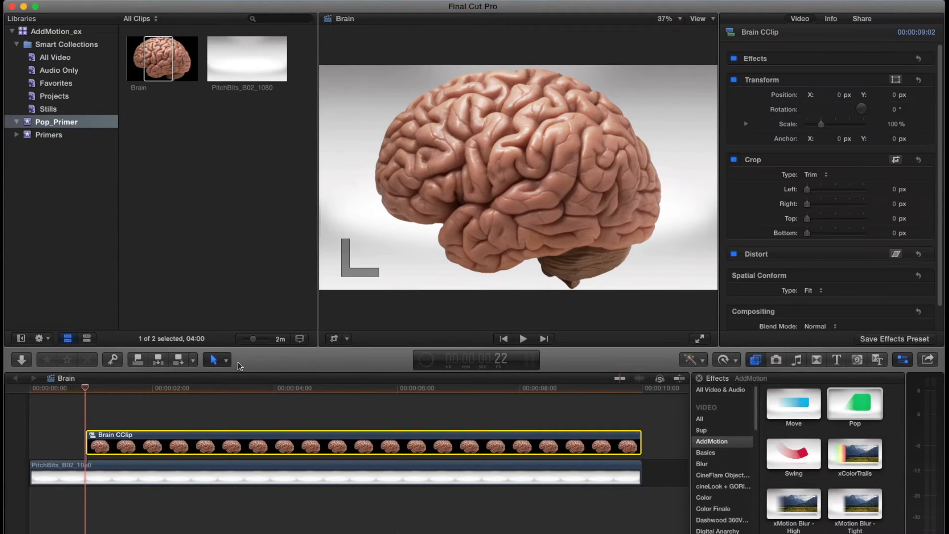
right_click(195, 449)
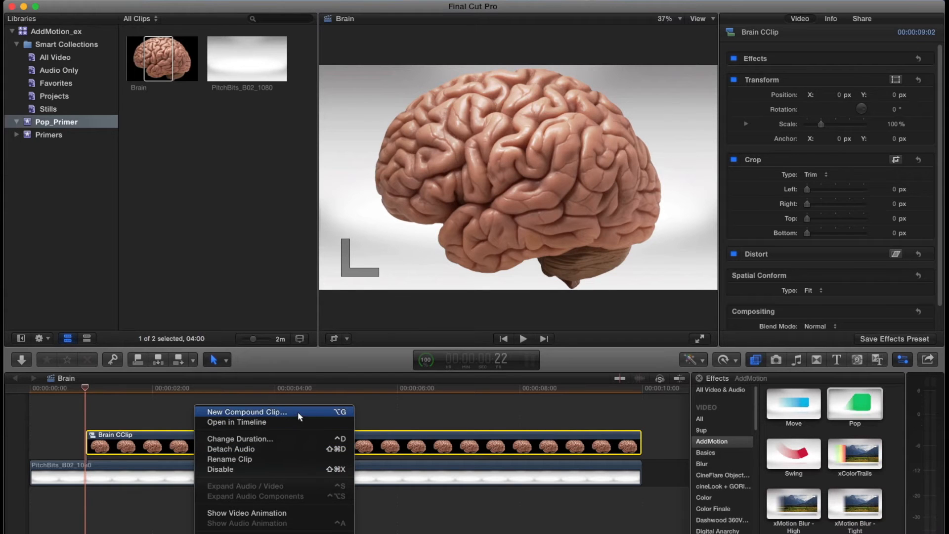
left_click(174, 442)
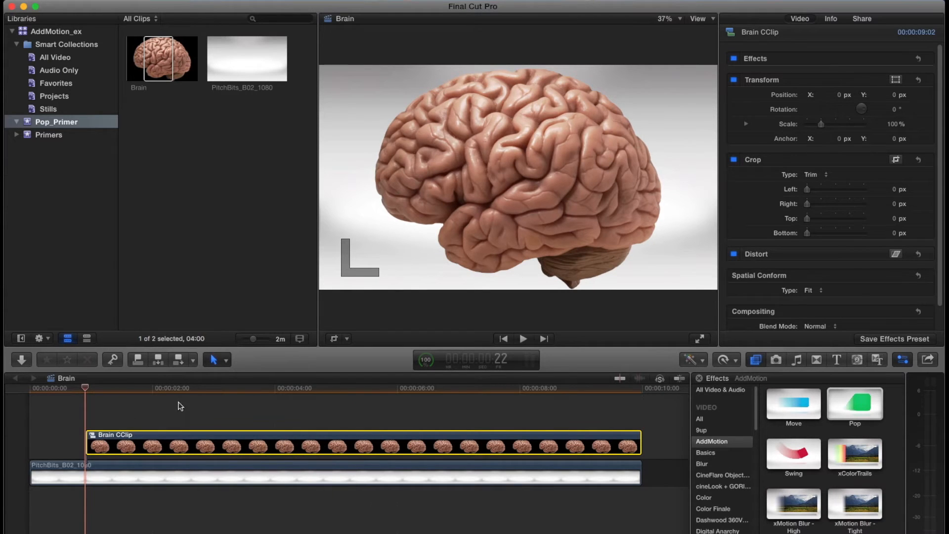
- Apply the Pop effect to the Brain CClip compound clip and play its animation
left_click_drag(871, 399, 168, 444)
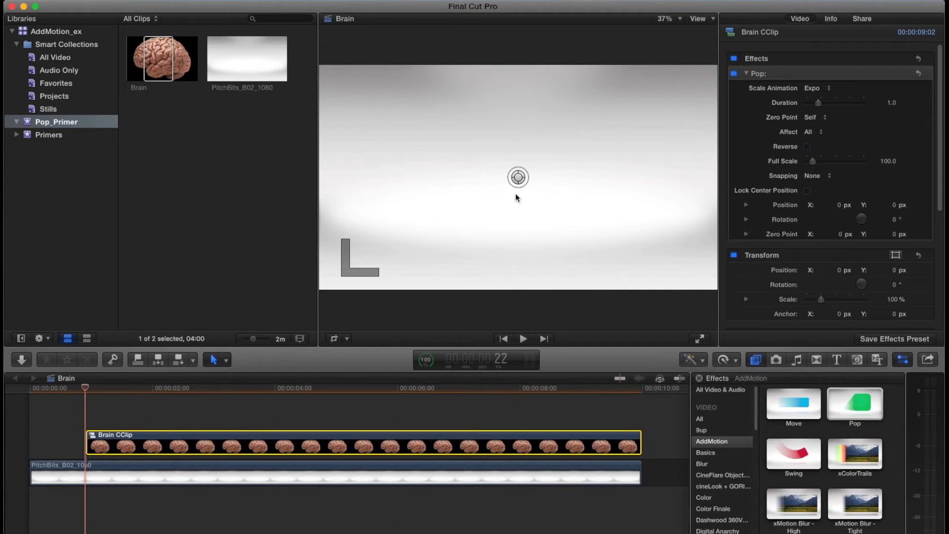
key("space")
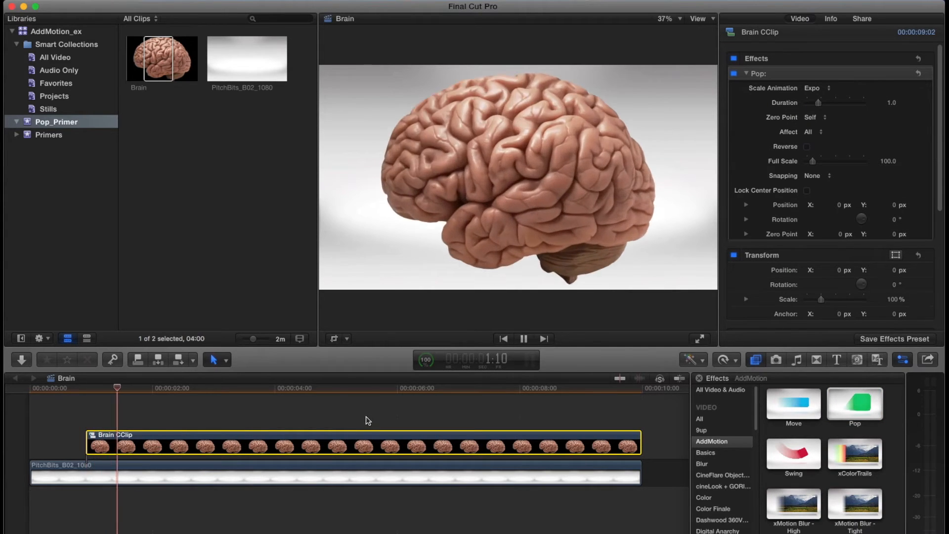
key("space")
- Enlarge the Brain CClip's Pop full scale to about 341 and undo that change
left_click_drag(514, 185, 711, 114)
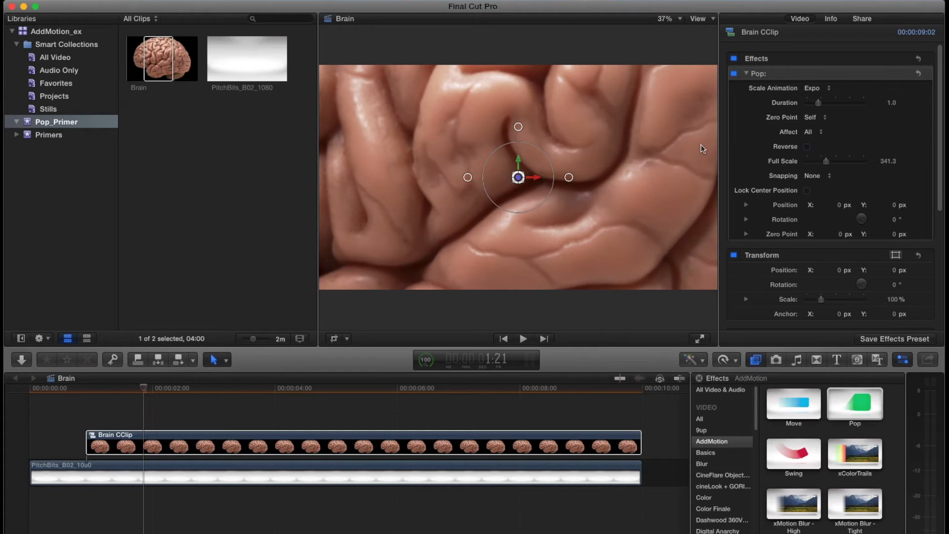
key("super+z")
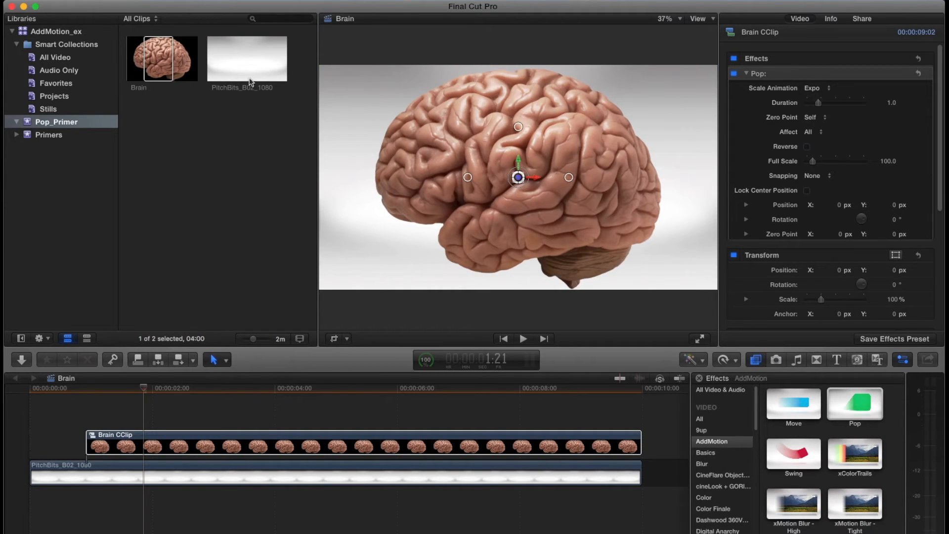
- Play the Brain CClip's Pop animation and set its duration to 0.5
key("space")
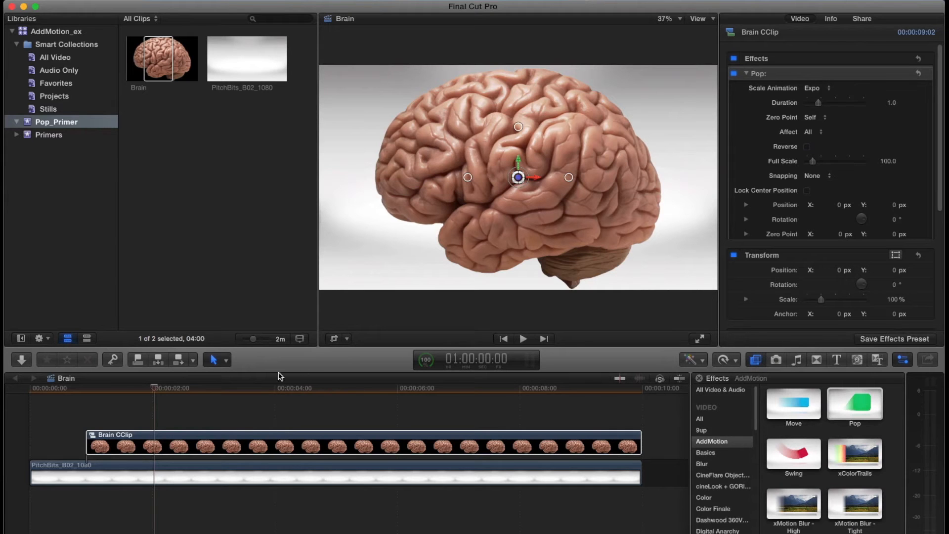
key("Up")
key("space")
key("space")
left_click(892, 102)
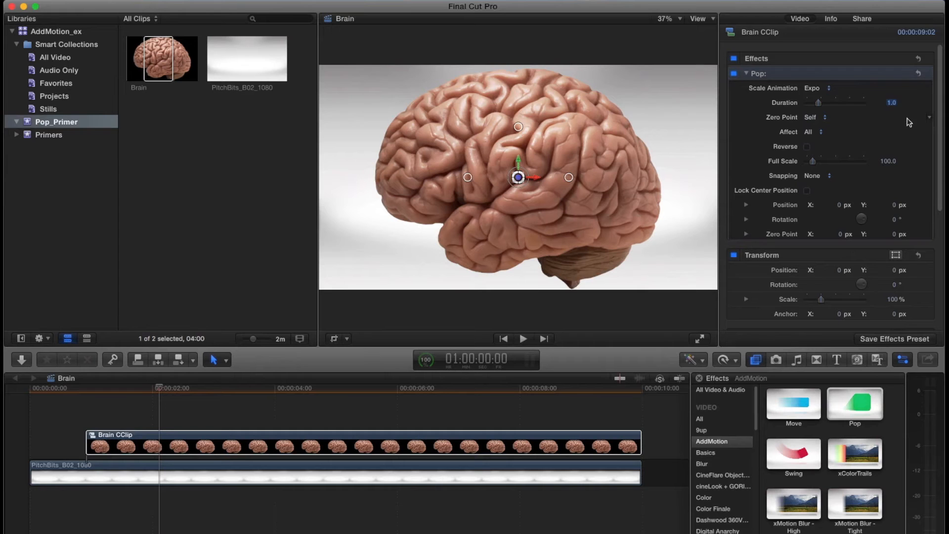
key("Return")
- Shrink the brain to a Pop full scale of about 61, shift it right to about X 32, and play the animation
left_click_drag(512, 185, 686, 180)
key("Up")
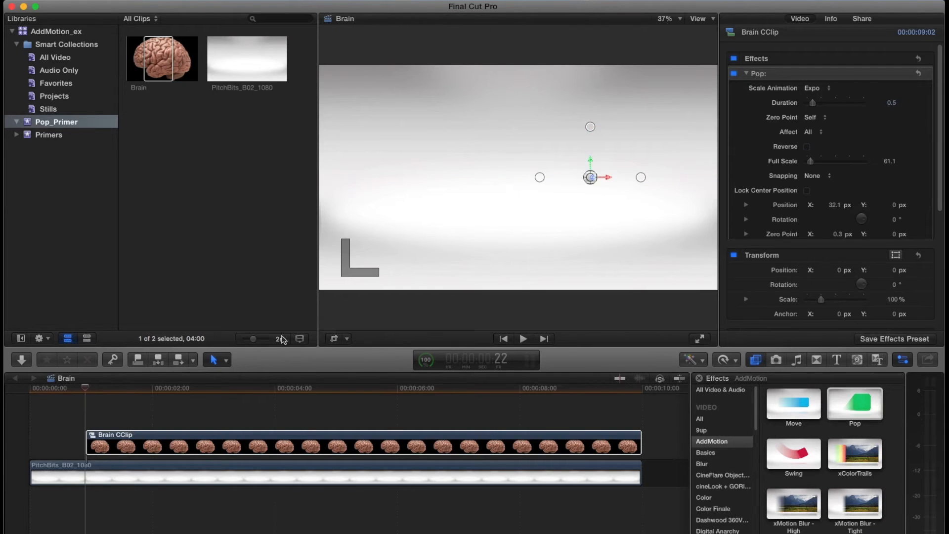
key("space")
key("Up")
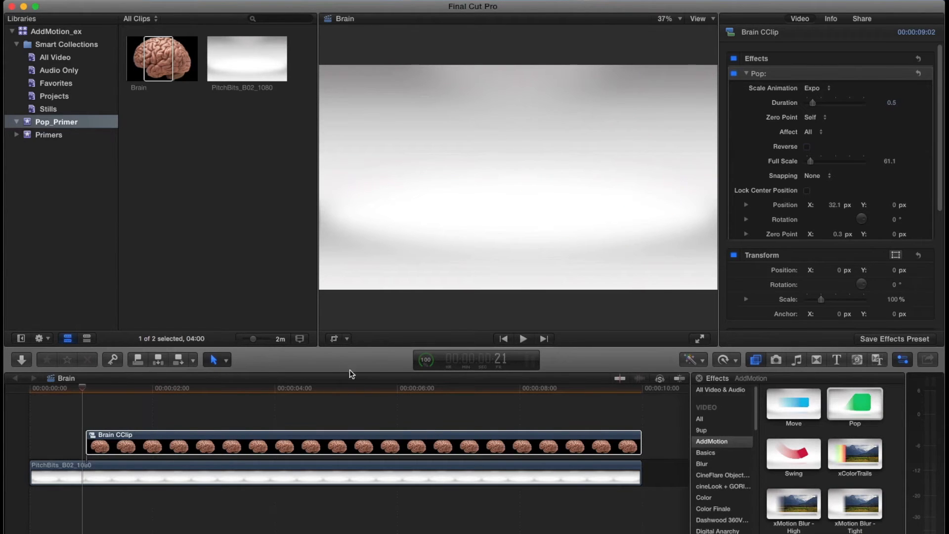
key("space")
key("space")
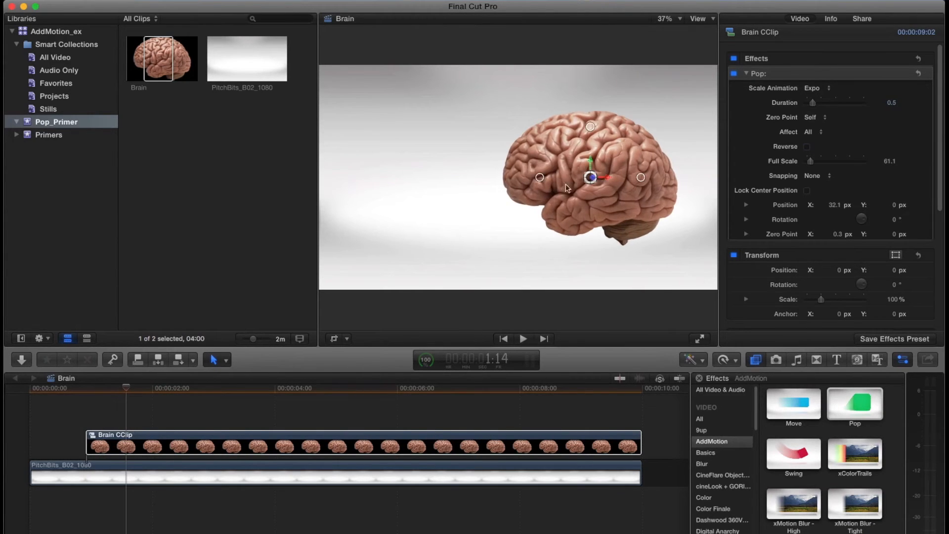
key("shift+Left")
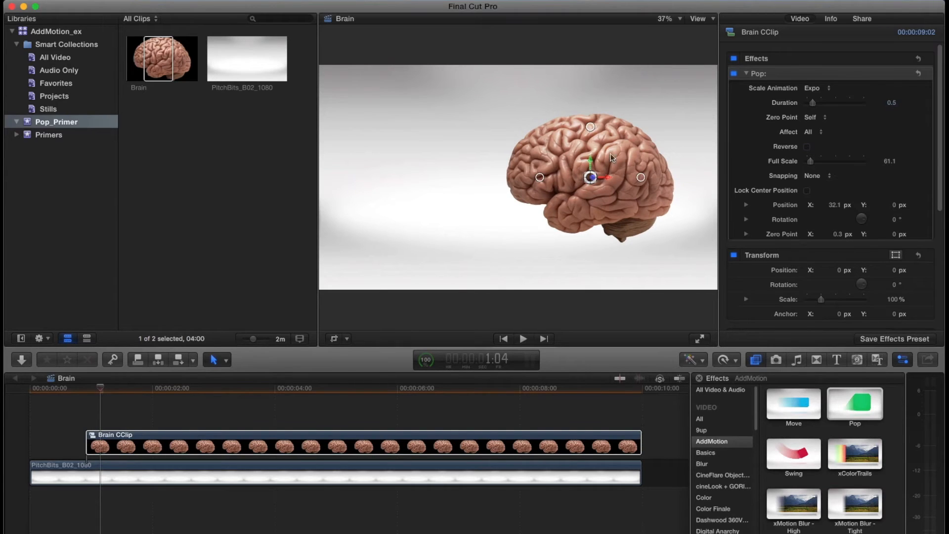
- Set the brain's Pop zero point to Layer Center and play the animation
left_click(810, 117)
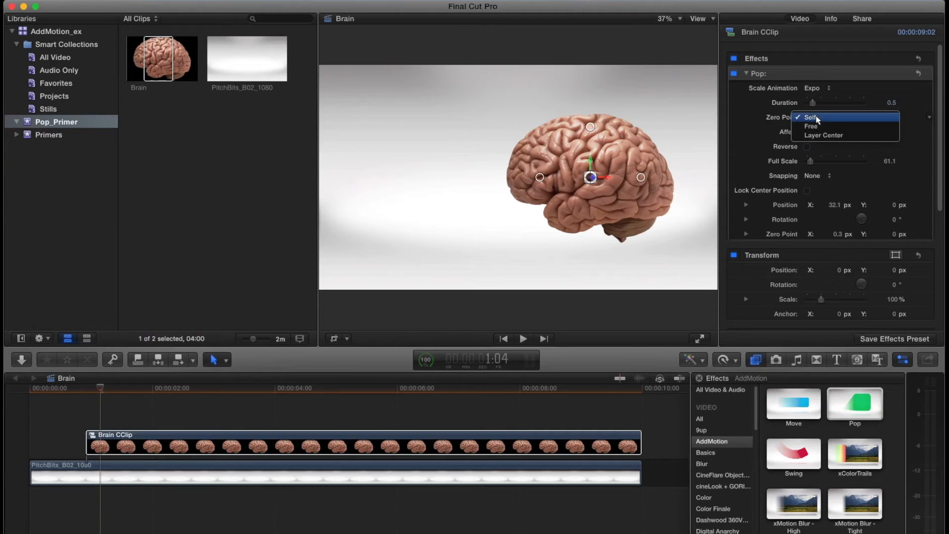
left_click(860, 136)
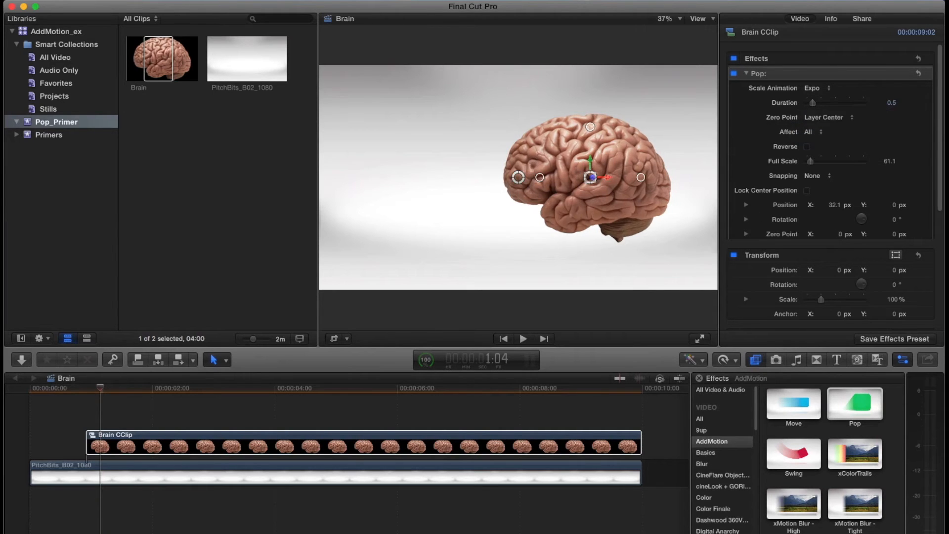
key("space")
key("space")
key("Up")
- Try the brain much farther right, play its animation from there, and undo that move
key("space")
key("space")
left_click_drag(608, 178, 877, 179)
key("Up")
key("space")
key("space")
key("super+z")
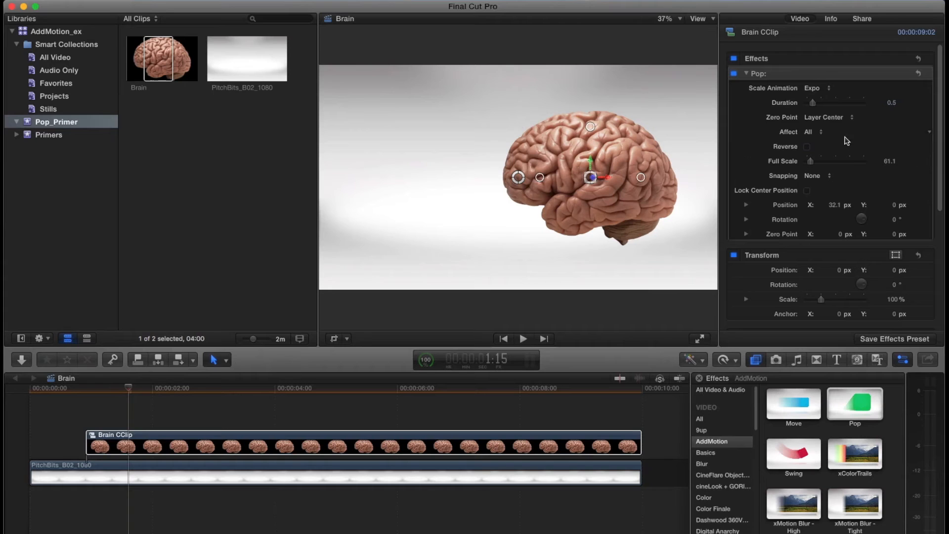
- Set the brain's Pop zero point to Free, place it near the frame's lower left at about X -0.56, Y -0.29, and play
left_click(827, 119)
left_click(815, 104)
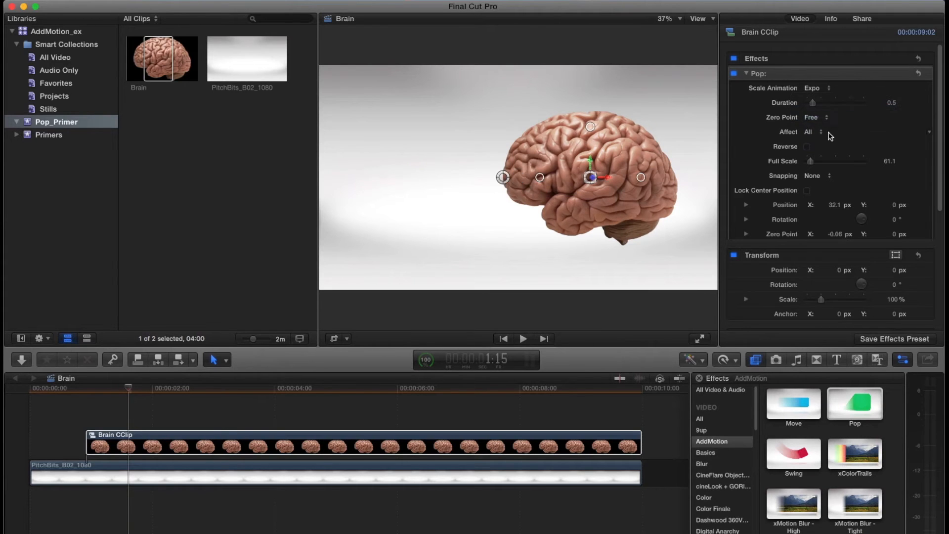
left_click_drag(503, 177, 405, 133)
left_click_drag(439, 172, 386, 243)
key("space")
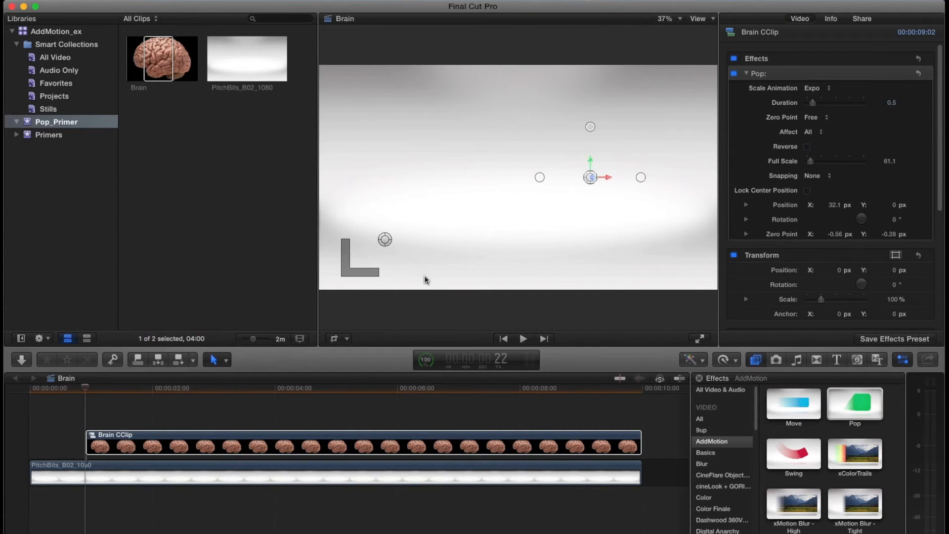
key("space")
key("space")
- Step through the animation's first frames, move the zero point to the frame's lower-right corner at about X 0.83, Y -0.5, and play
key("Up")
key("Right")
key("Right")
key("Left")
key("Left")
key("Right")
left_click_drag(385, 239, 715, 292)
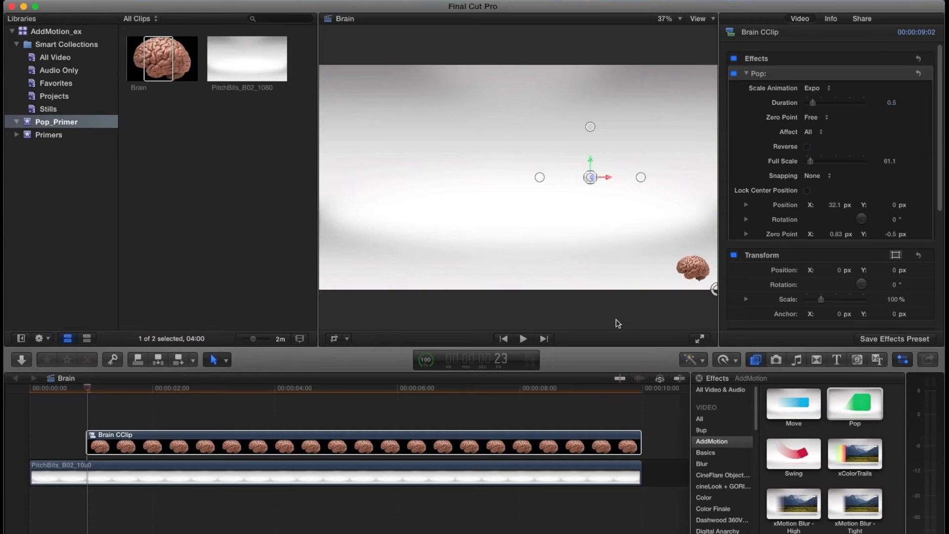
key("l")
key("k")
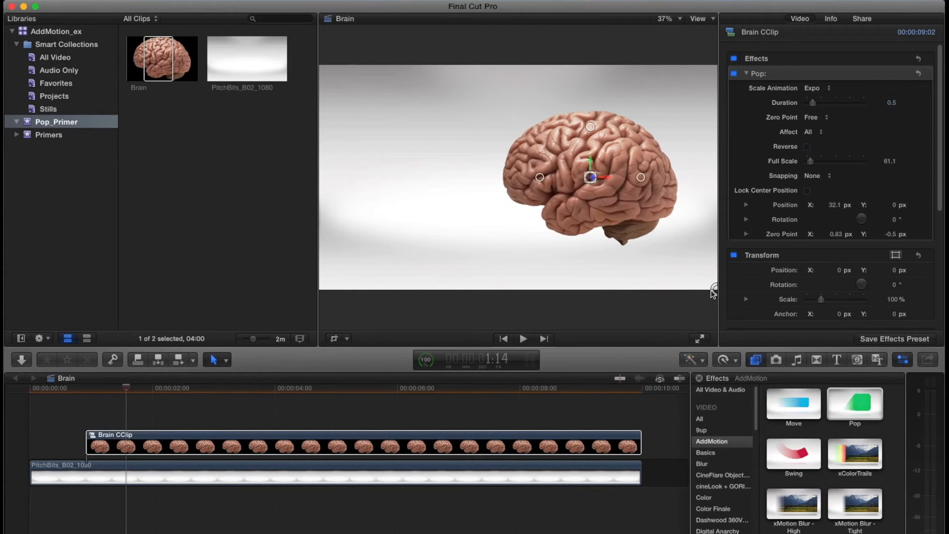
- Move the brain's Pop zero point to the top centre of the frame, X 0, Y 0.5, and play the animation
left_click_drag(714, 291, 518, 65)
key("l")
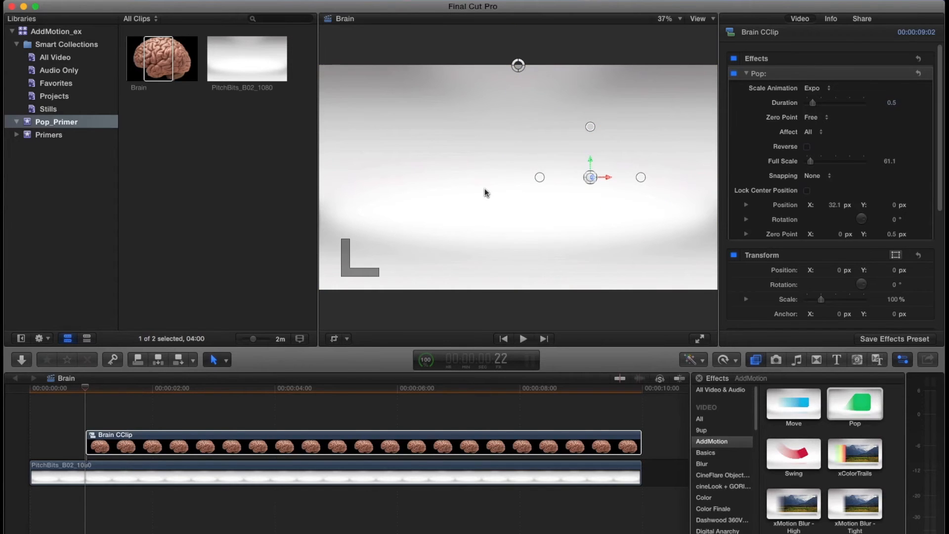
key("space")
key("space")
key("Up")
key("space")
key("space")
- Move the Pop zero point just below the brain at about X 0.31, Y -0.33, and play the animation
left_click_drag(518, 64, 609, 264)
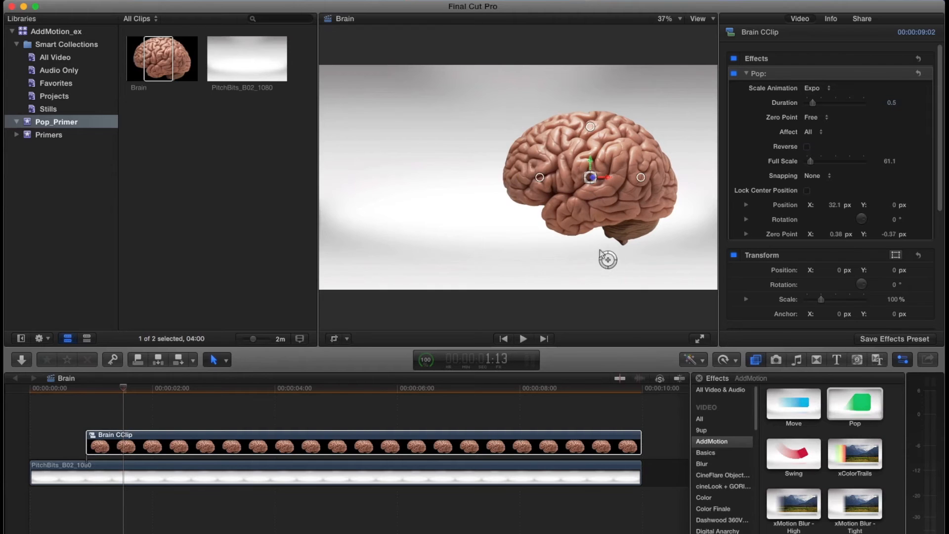
key("Up")
key("space")
key("space")
- Set the brain's Pop Affect option to Vertical Only and play the animation
left_click(818, 133)
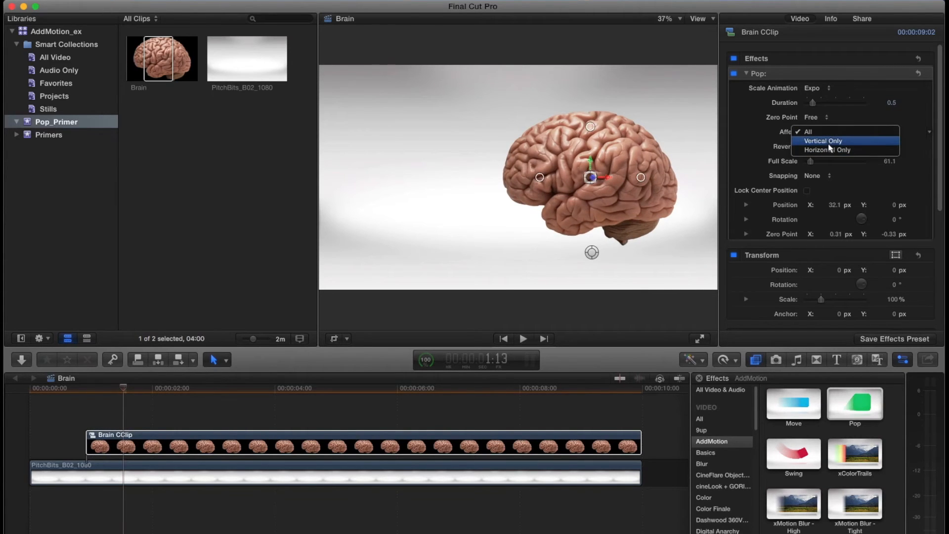
left_click(826, 141)
key("Up")
key("space")
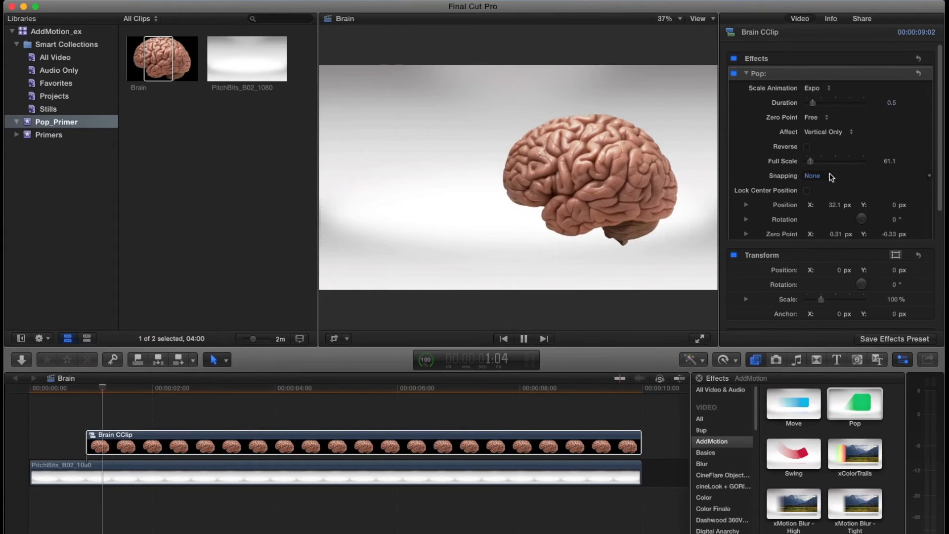
key("space")
key("Up")
key("space")
- Move the zero point onto the brain's upper part at about X 0.3, Y 0.15, and play the vertical animation
key("space")
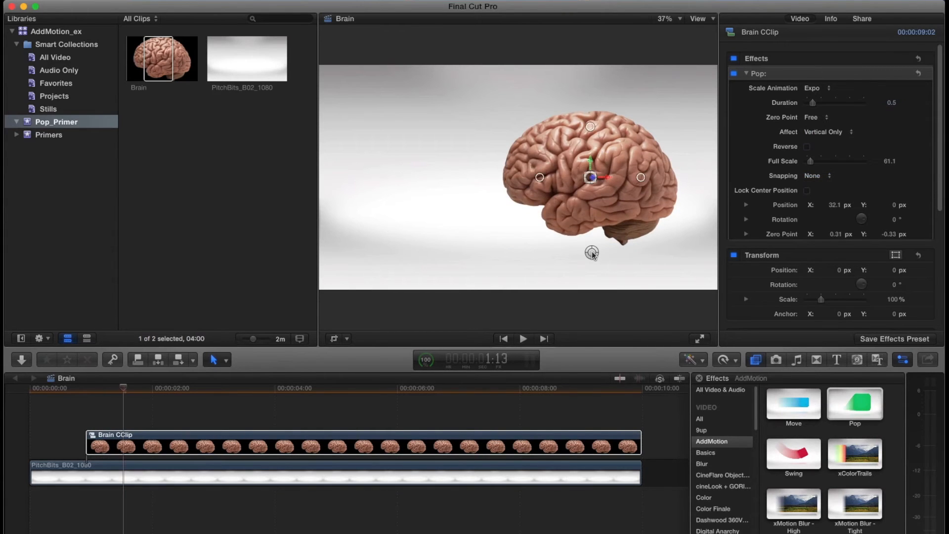
key("Up")
key("space")
key("space")
- Set Pop's Affect option to All, place the zero point on the brain at about X 0.19, Y 0.05, and play the animation
left_click(831, 133)
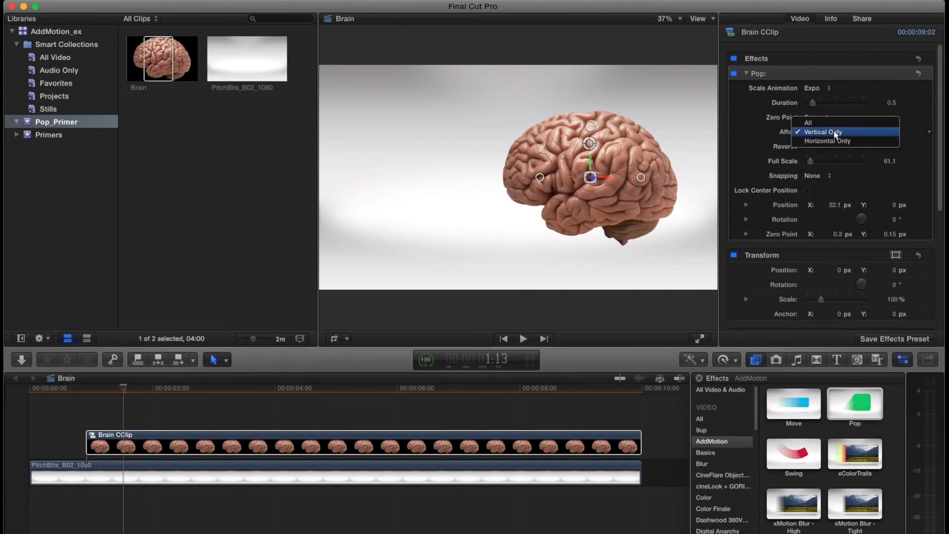
left_click(835, 129)
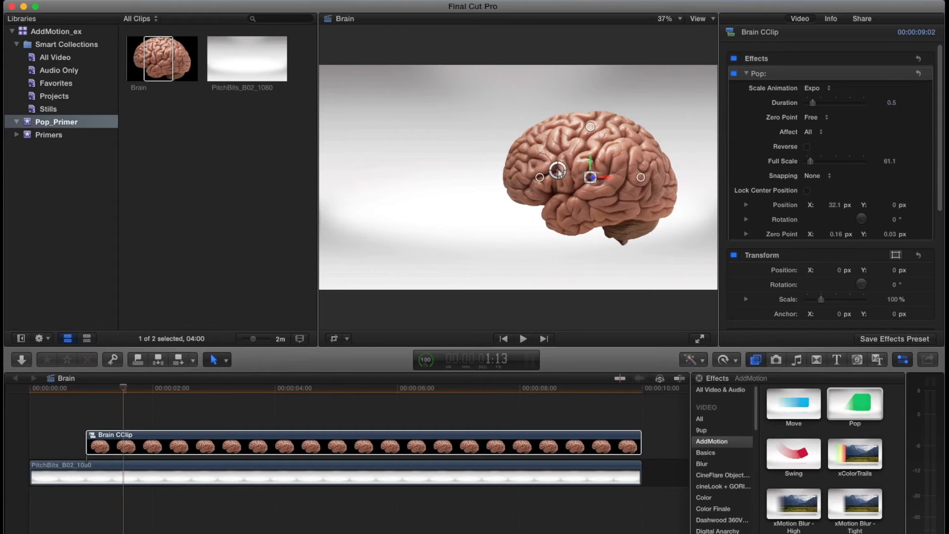
key("Up")
key("space")
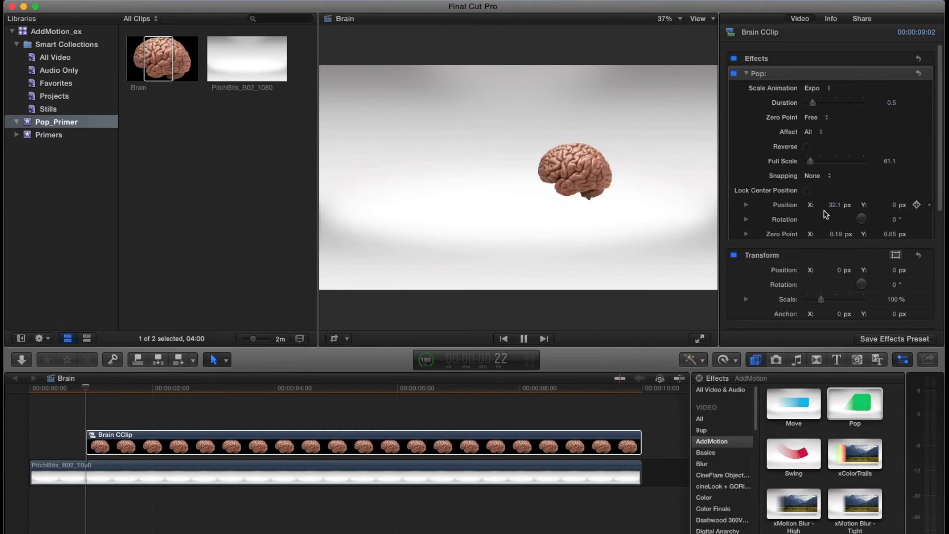
key("space")
key("Up")
key("l")
key("k")
- Add a Basic Title above the Brain CClip starting at 1:04 and cut off the part extending past the background's end
left_click_drag(96, 389, 98, 392)
key("ctrl+t")
key("Up")
left_click(658, 420)
key("super+b")
key("Delete")
key("Up")
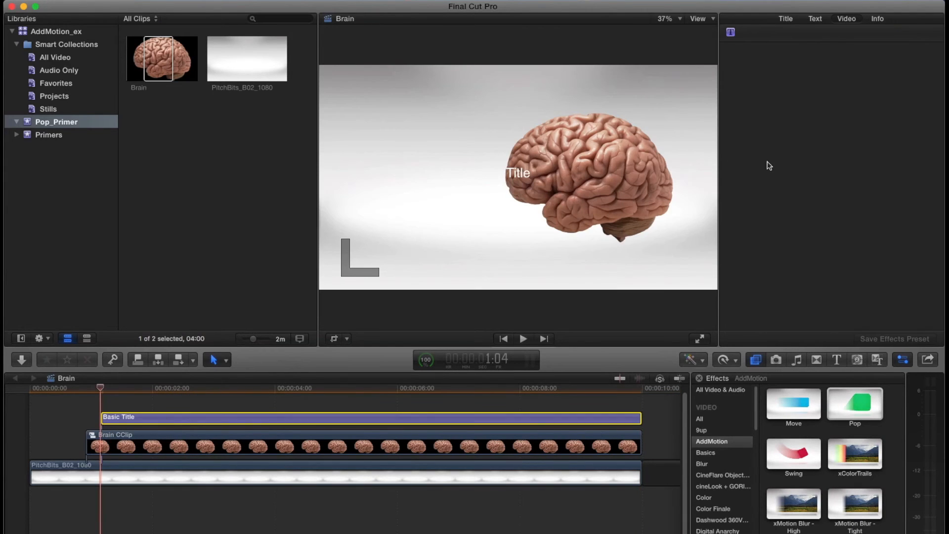
- Change the title text's face color to black
left_click(815, 19)
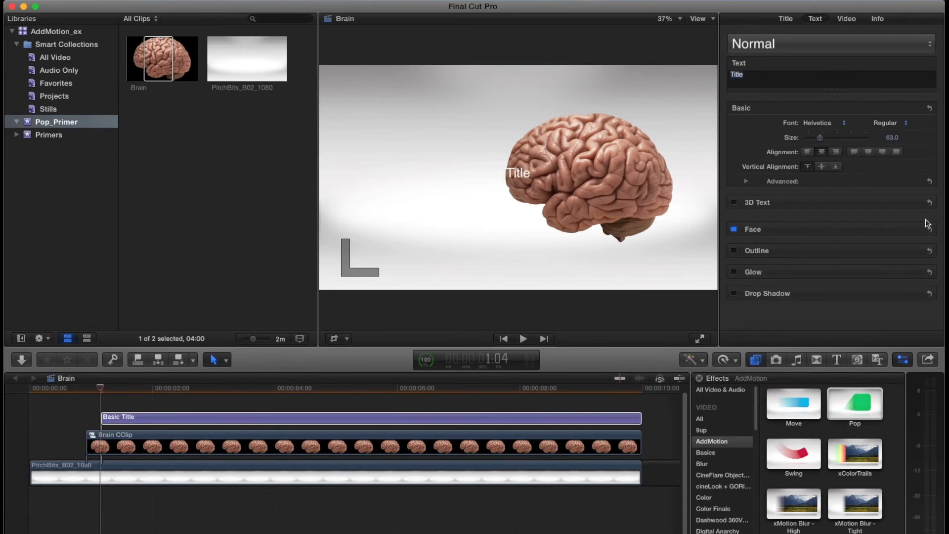
left_click(912, 230)
left_click(814, 259)
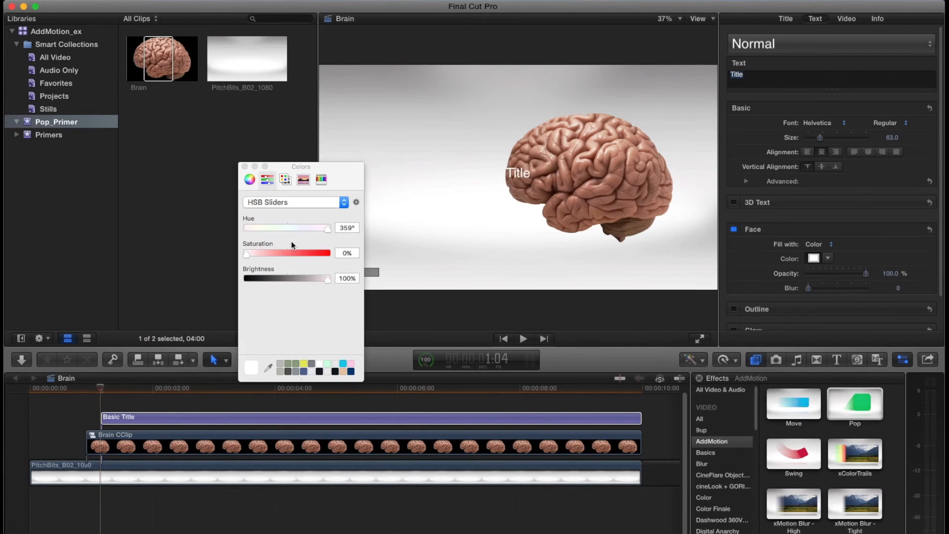
left_click_drag(258, 280, 237, 215)
left_click(244, 167)
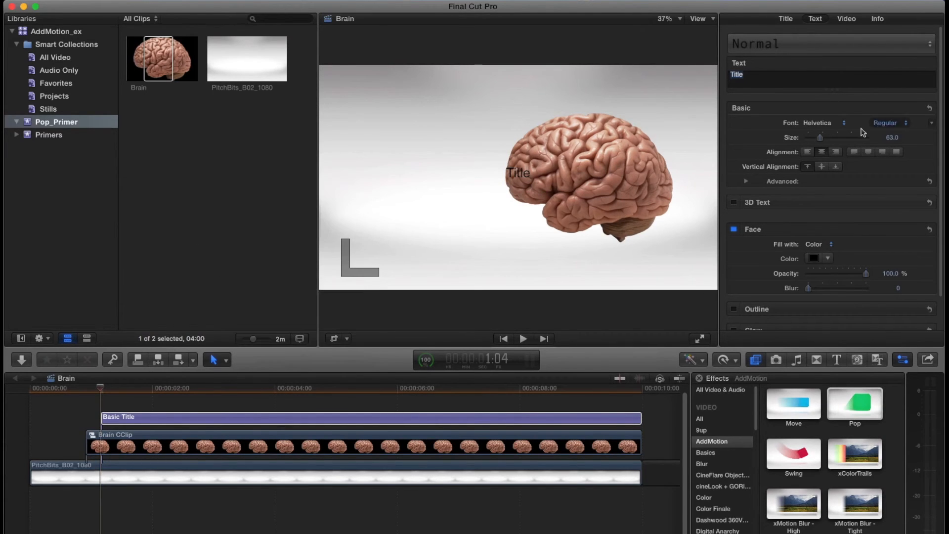
- Format the title in American Typewriter Bold at size 95
left_click(823, 124)
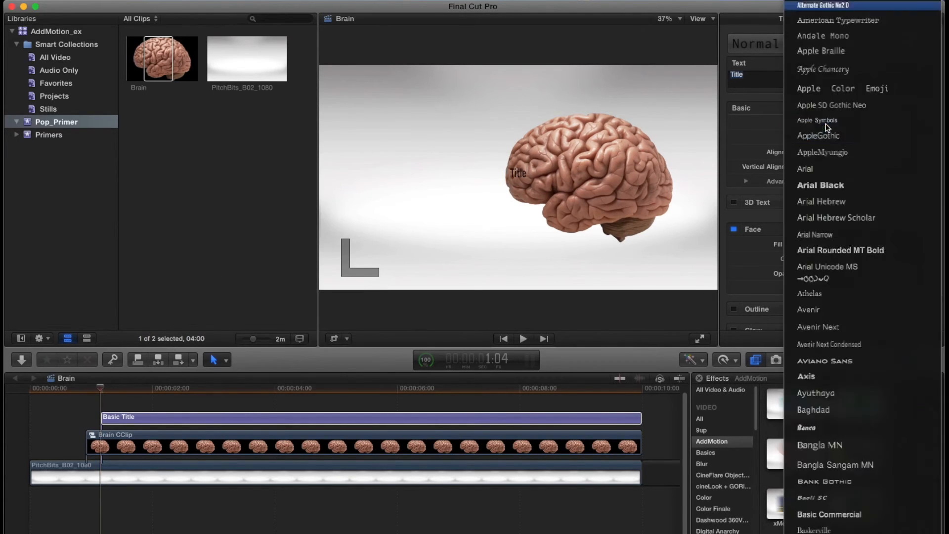
left_click(859, 23)
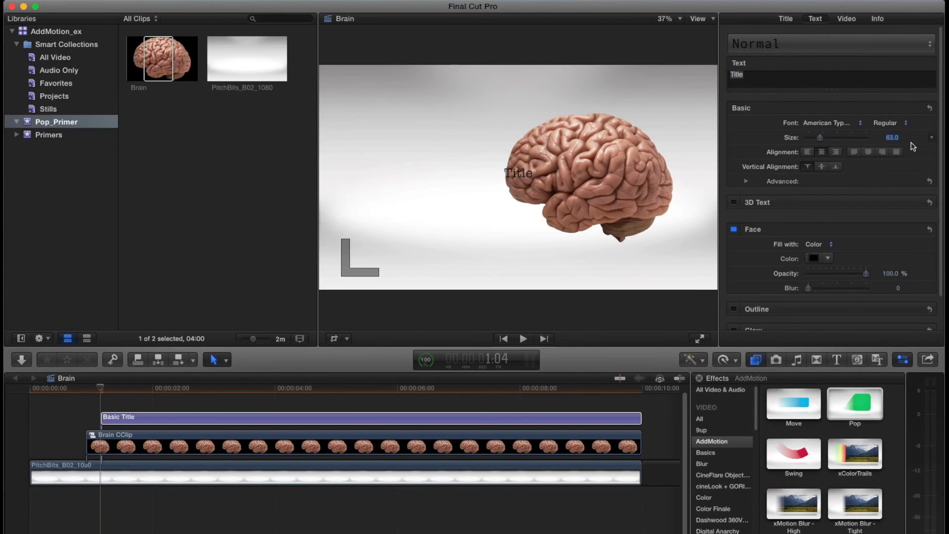
type("95")
key("Return")
left_click(885, 122)
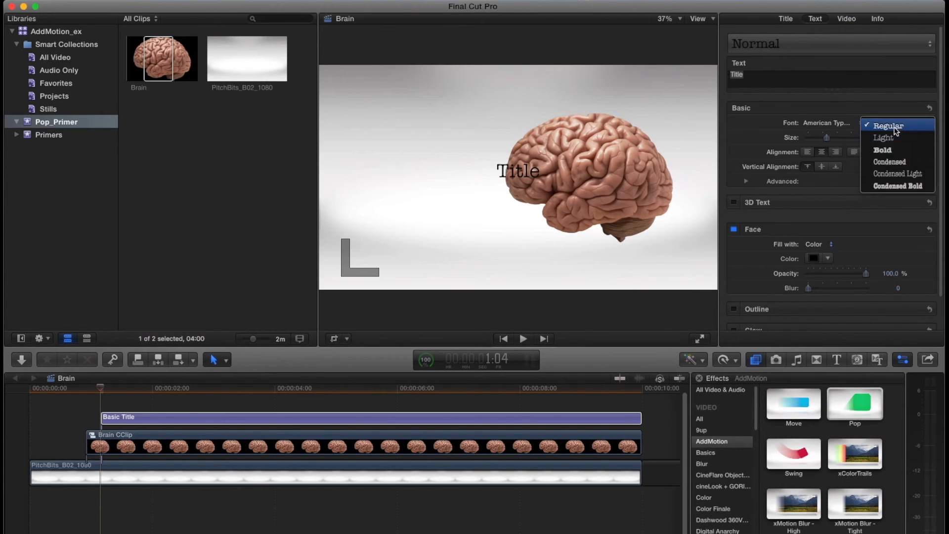
left_click(885, 149)
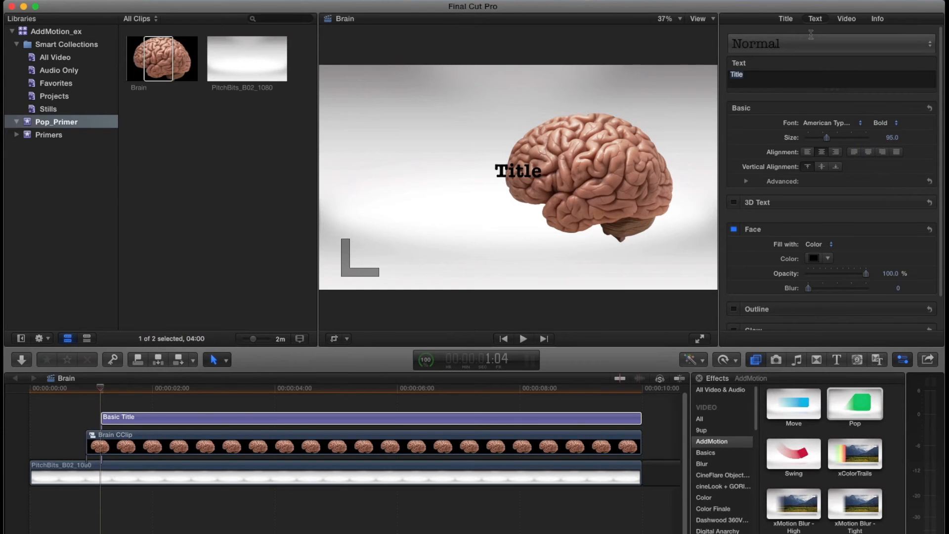
- Replace the title's placeholder text with "Hey, Brain."
type("Hey, Brain.")
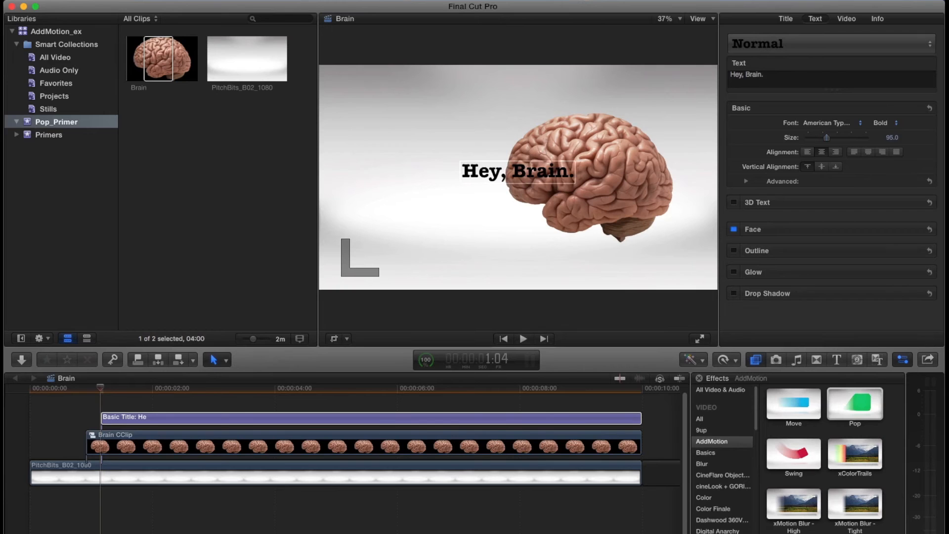
key("Escape")
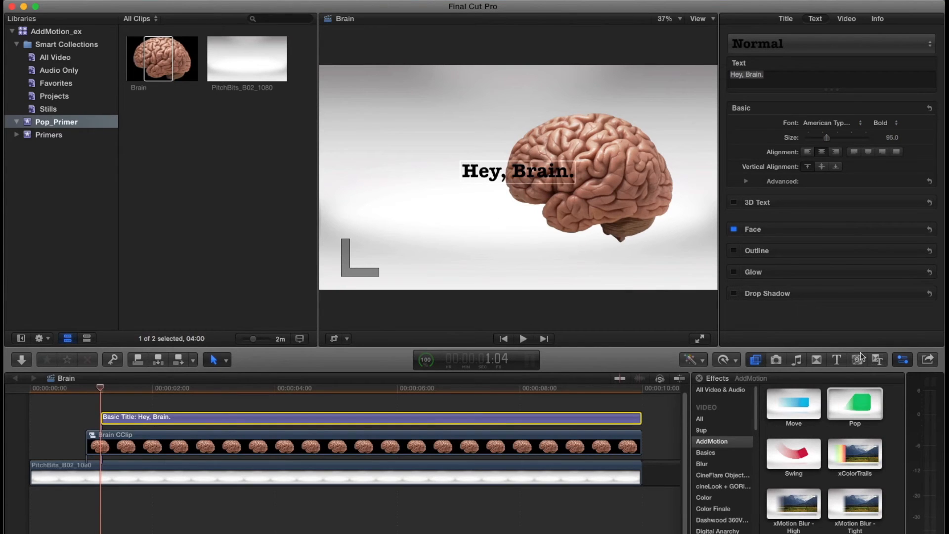
- Apply the Pop effect to the "Hey, Brain." title with a 0.5 duration and play the animation
left_click_drag(854, 411, 230, 421)
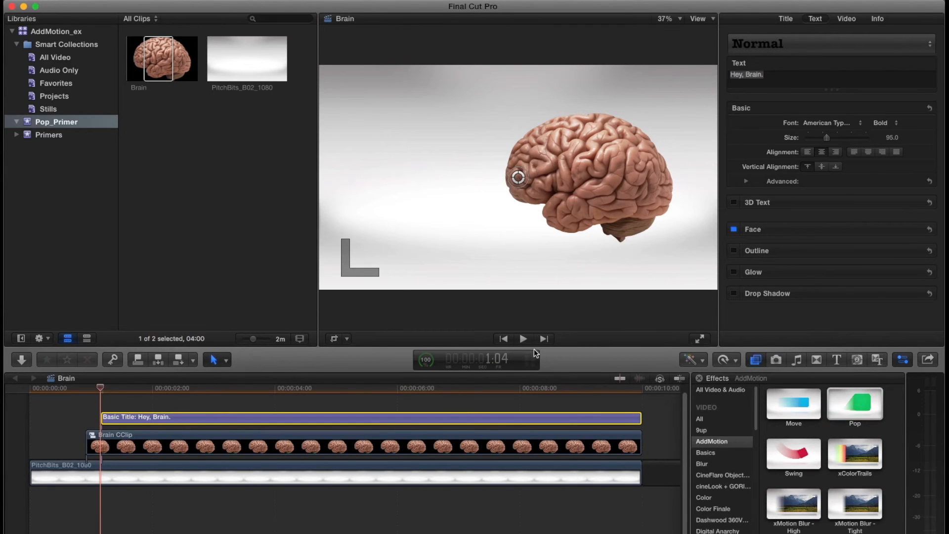
key("space")
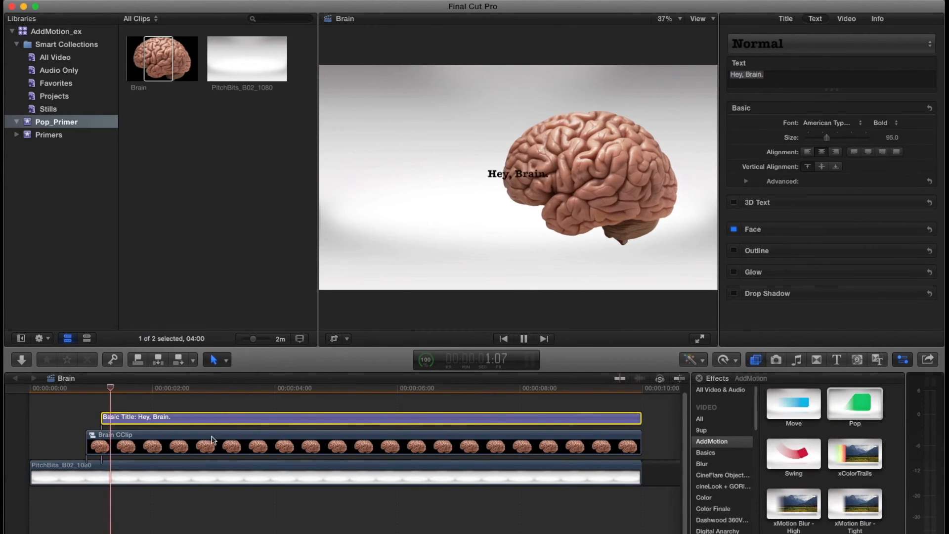
left_click(146, 436)
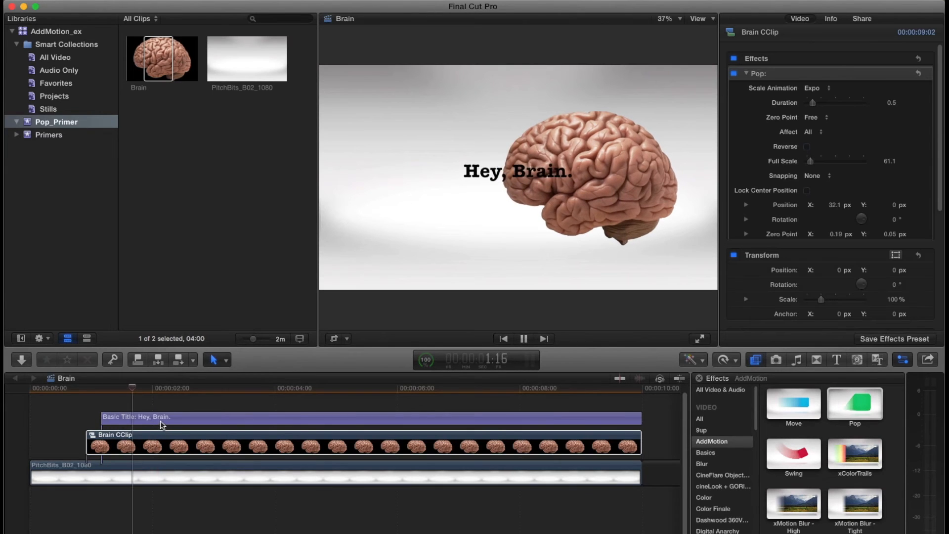
key("space")
left_click(520, 172)
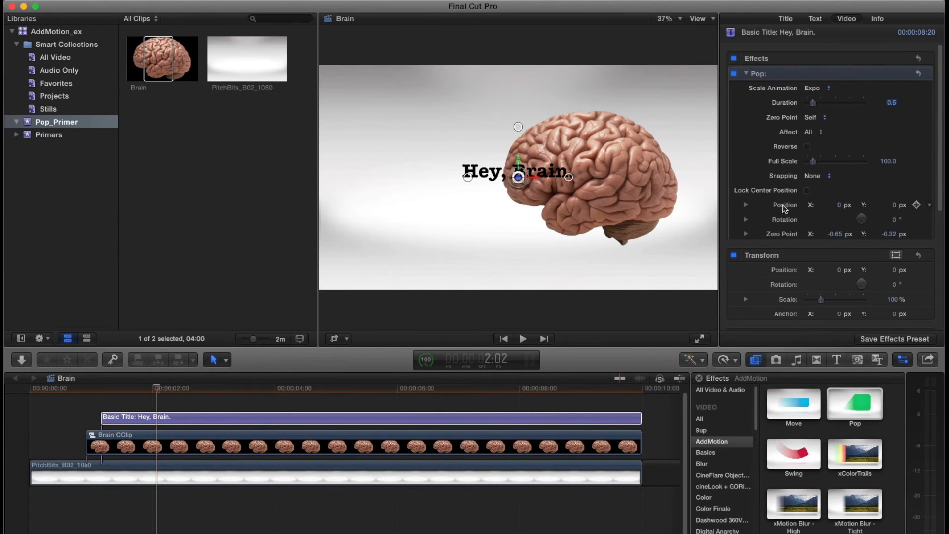
- Set the title's Pop zero point to Free, move the title beside the brain, place its zero point over the brain, and play it
left_click(820, 120)
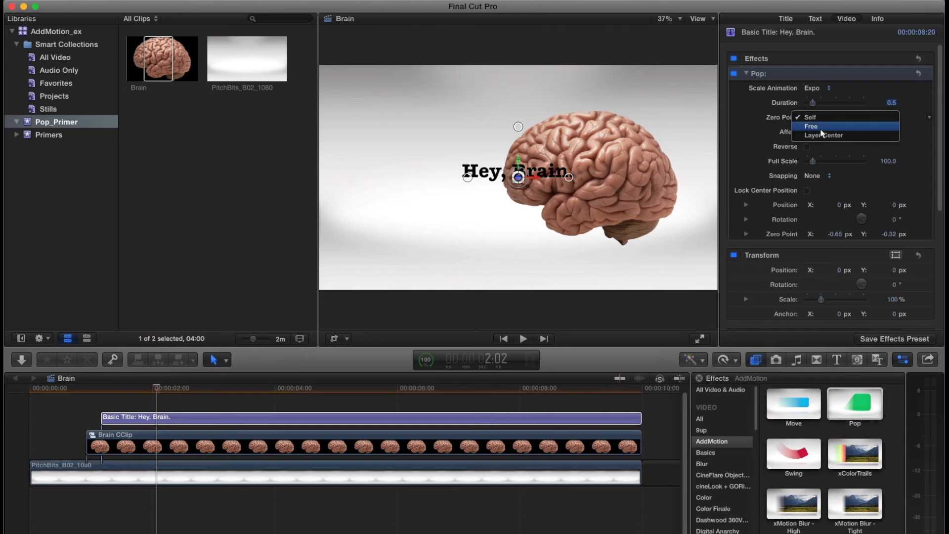
left_click(853, 129)
left_click_drag(530, 177, 410, 175)
left_click_drag(542, 171, 552, 173)
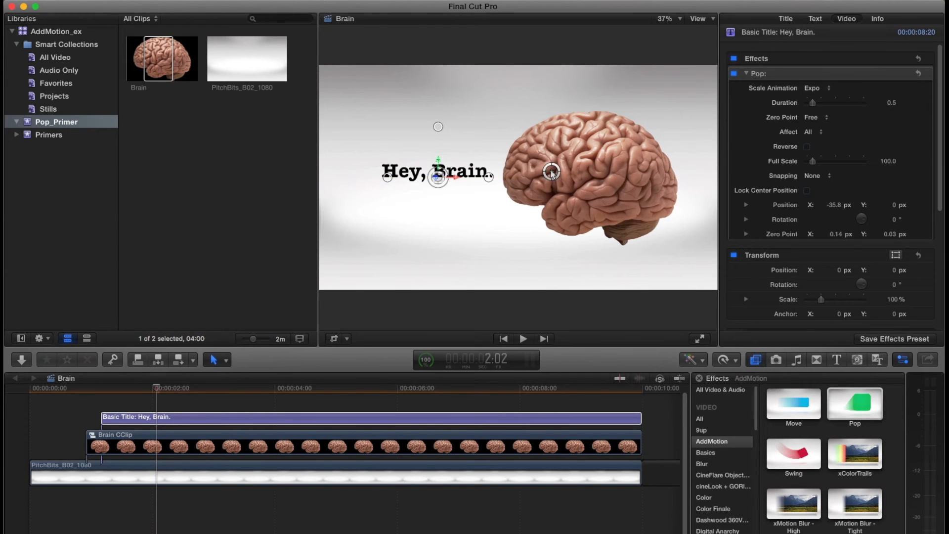
key("l")
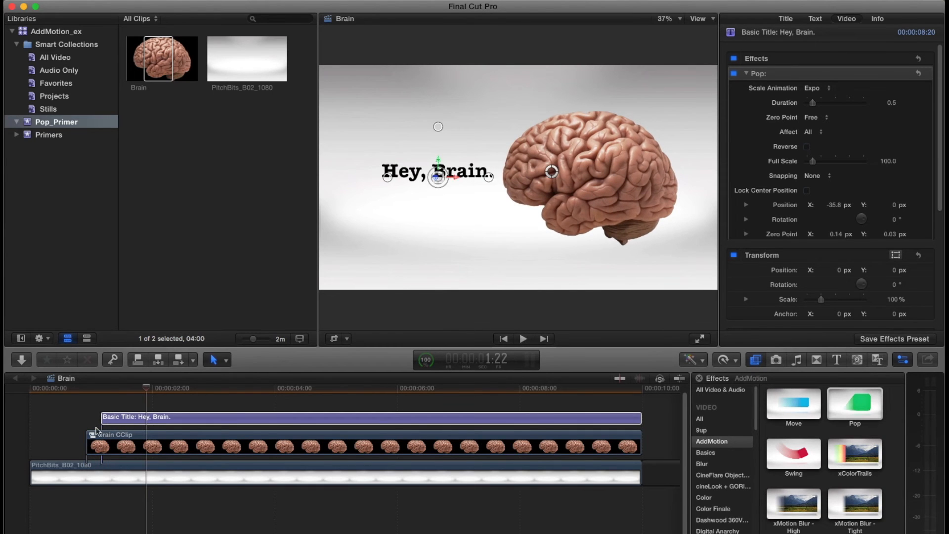
key("l")
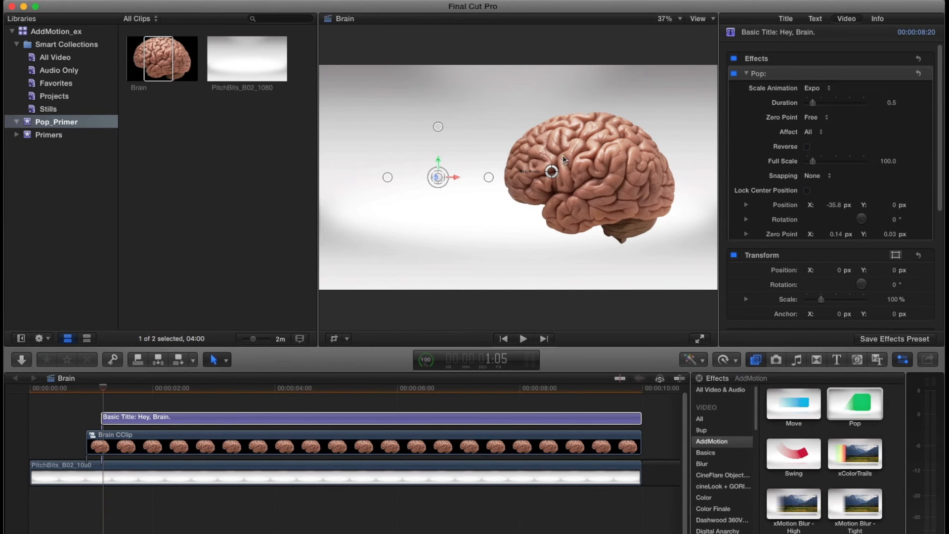
- Move the Brain CClip above the "Hey, Brain." title in the timeline and play the animation
left_click_drag(154, 456, 183, 418)
key("l")
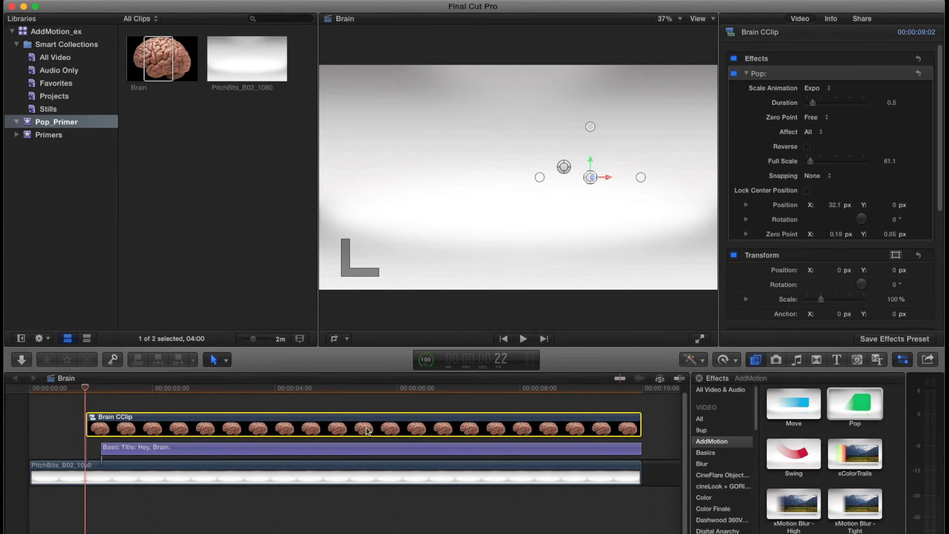
key("l")
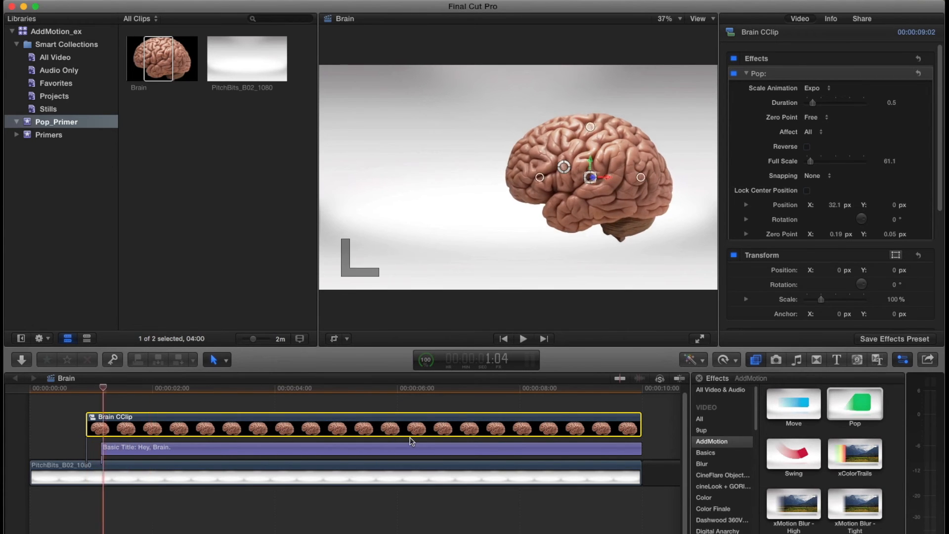
- Set the title's Pop scale animation to Skid and play the result
left_click(242, 445)
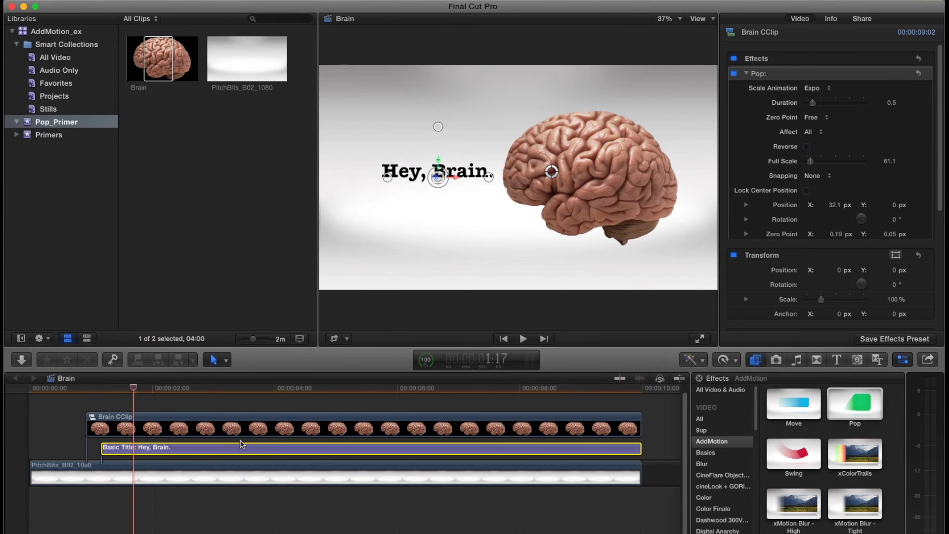
left_click(819, 88)
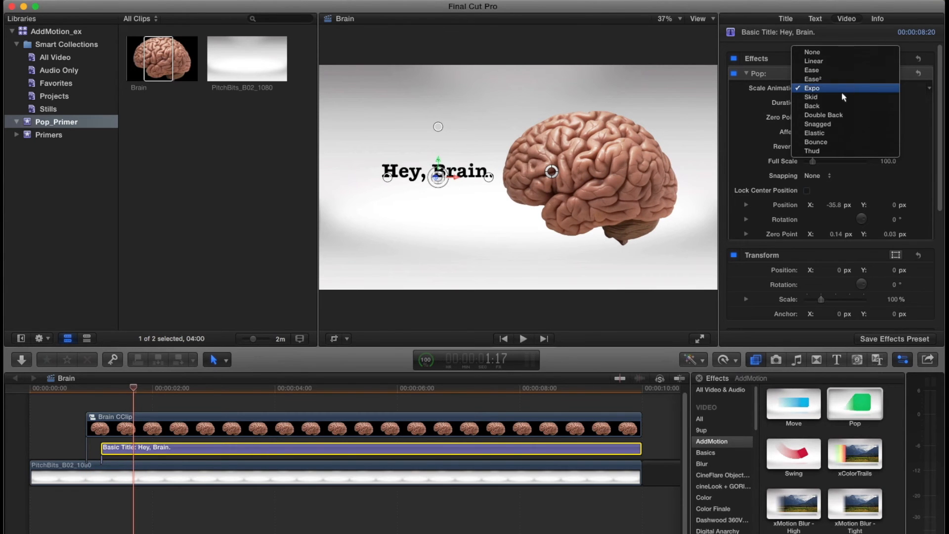
left_click(844, 97)
key("l")
key("k")
- Set the title's Pop duration to 1.0 and its scale animation to Elastic, and play the result
left_click(893, 102)
type("1")
key("Return")
left_click(817, 91)
left_click(827, 123)
key("Up")
key("space")
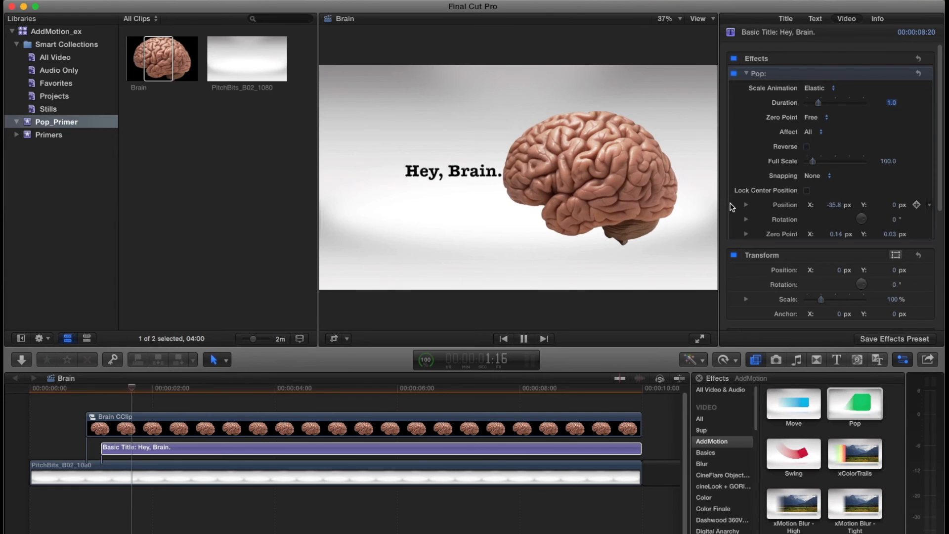
key("space")
- Set the title's Pop duration to 1.5 and replay the Elastic animation
key("Return")
key("Up")
key("space")
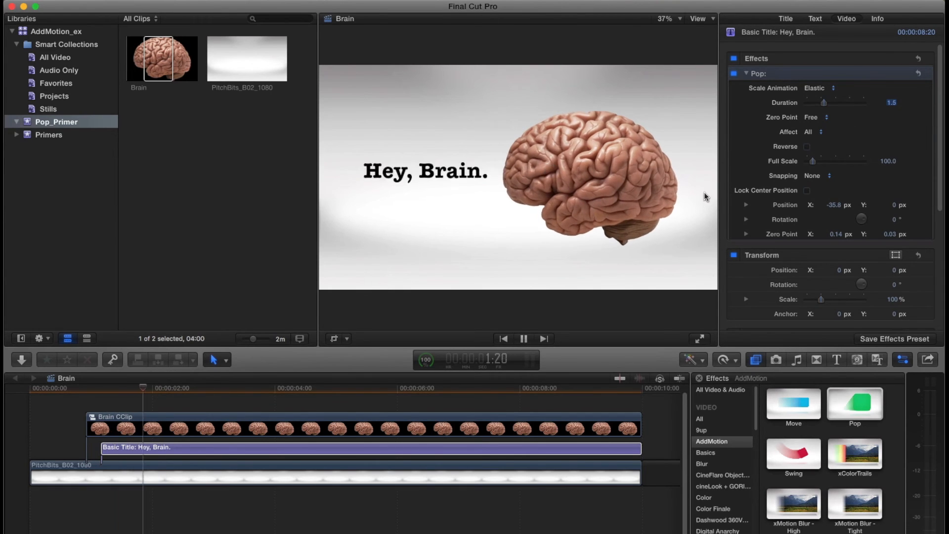
key("space")
- Set the title's Pop scale animation to Double Back with a 1.0 duration and play it
left_click(821, 88)
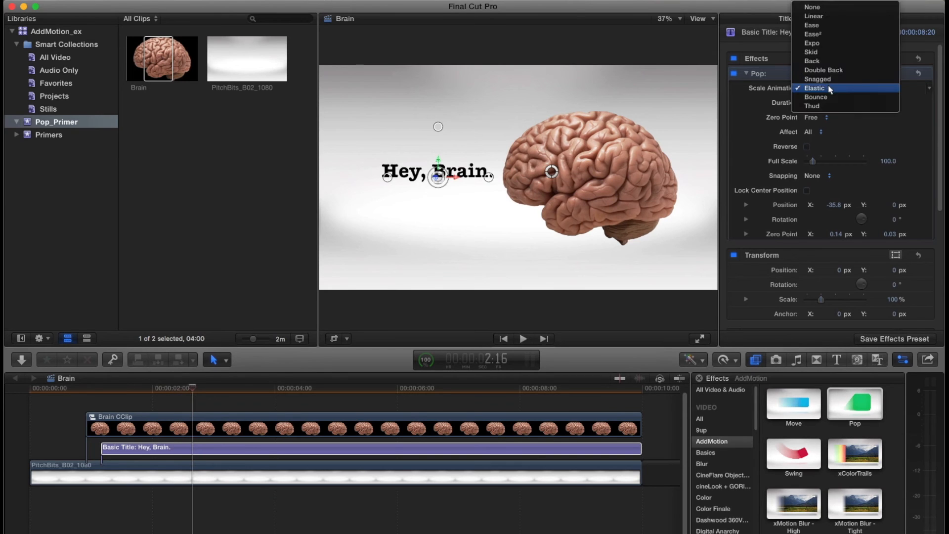
left_click(891, 115)
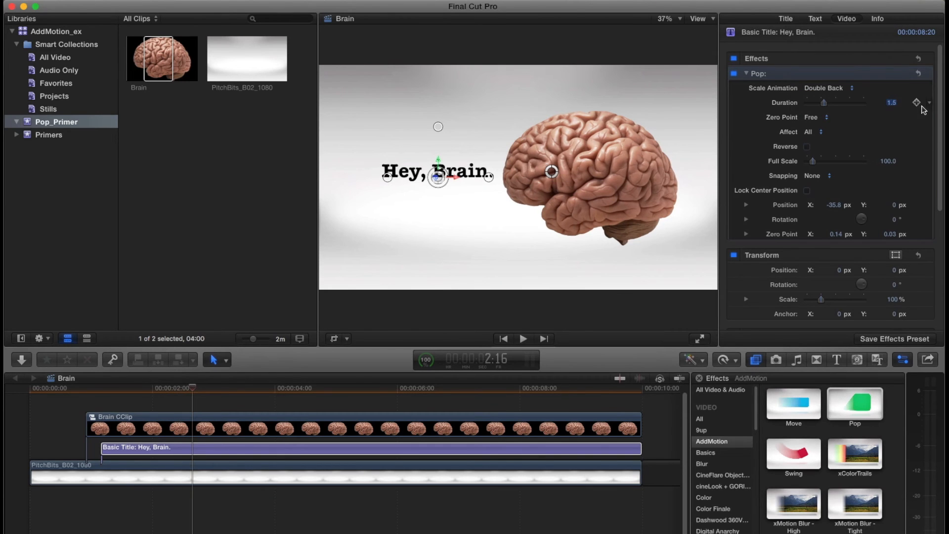
key("Up")
key("space")
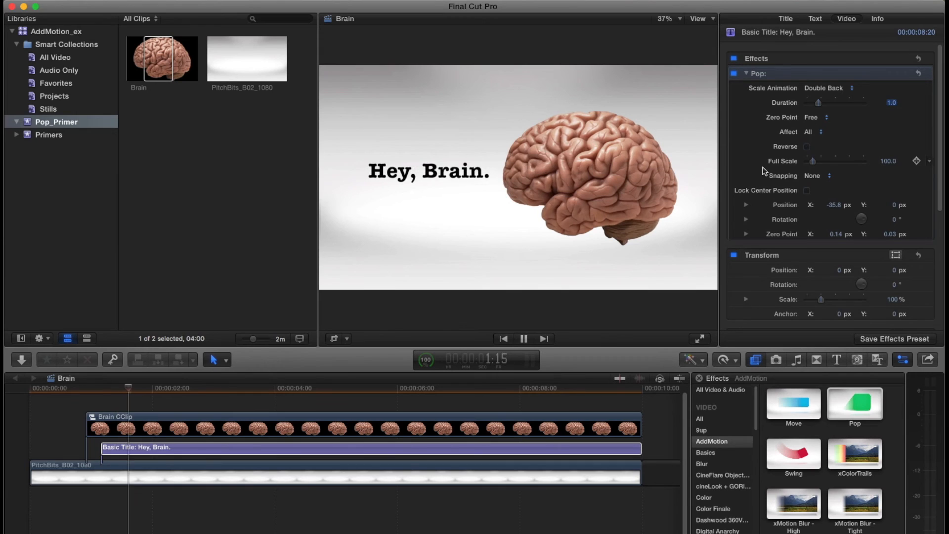
key("Up")
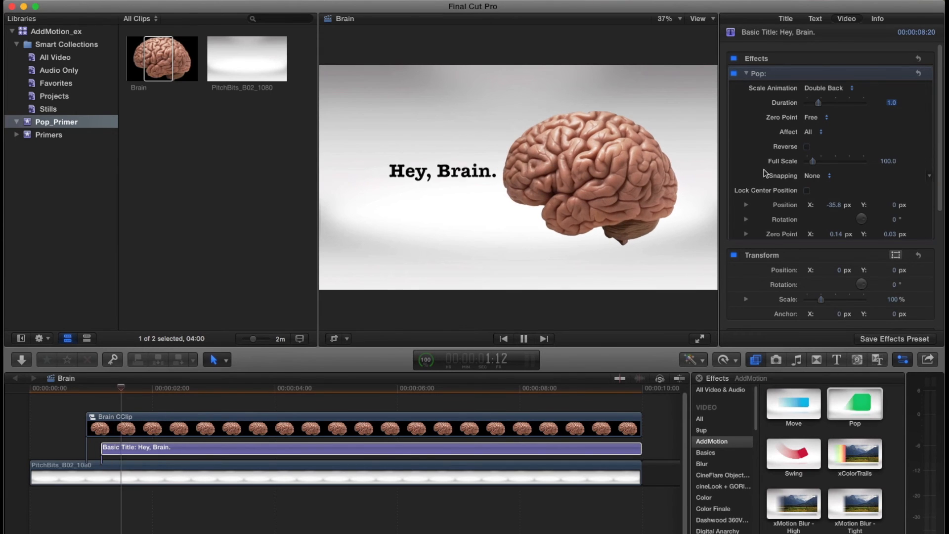
key("space")
- Set the title's Pop scale animation to Expo with a 0.5 duration and replay the animation
left_click(841, 89)
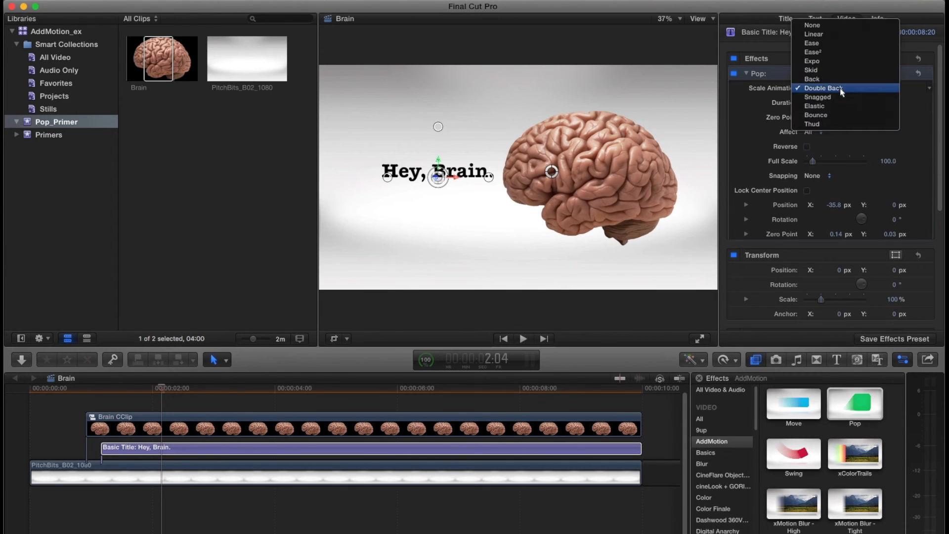
left_click(812, 60)
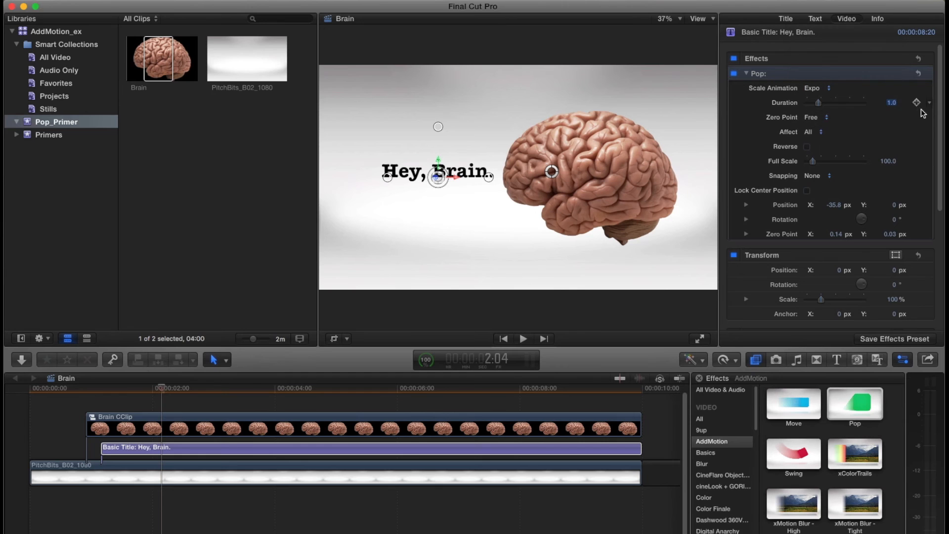
key("Up")
key("space")
key("space")
key("Up")
key("Up")
key("space")
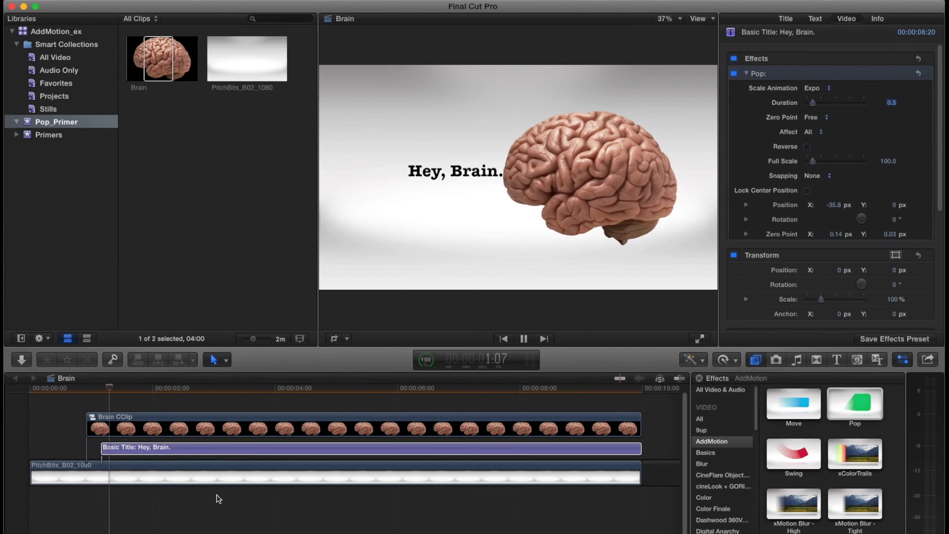
key("space")
key("Up")
key("Up")
key("space")
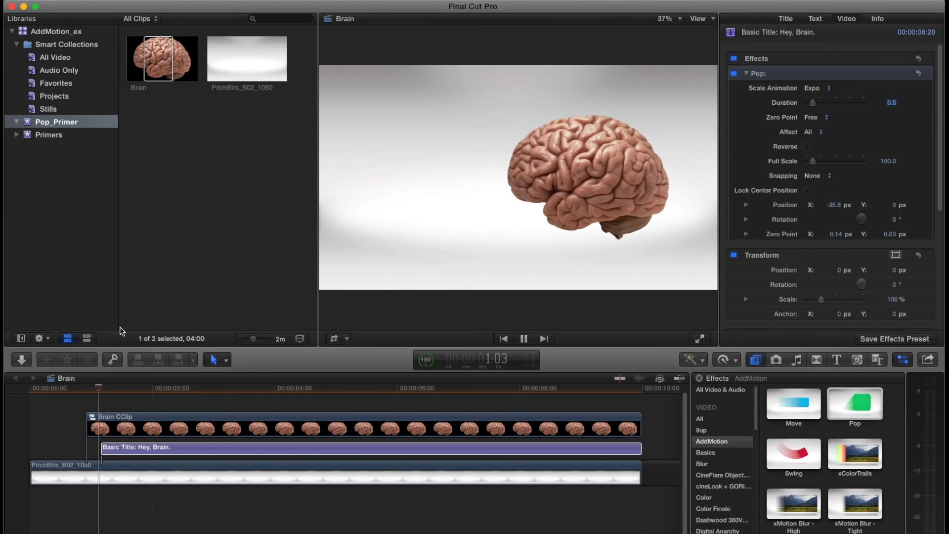
- Shift the Brain CClip and the title together about half a second earlier and play the timeline from the start
key("space")
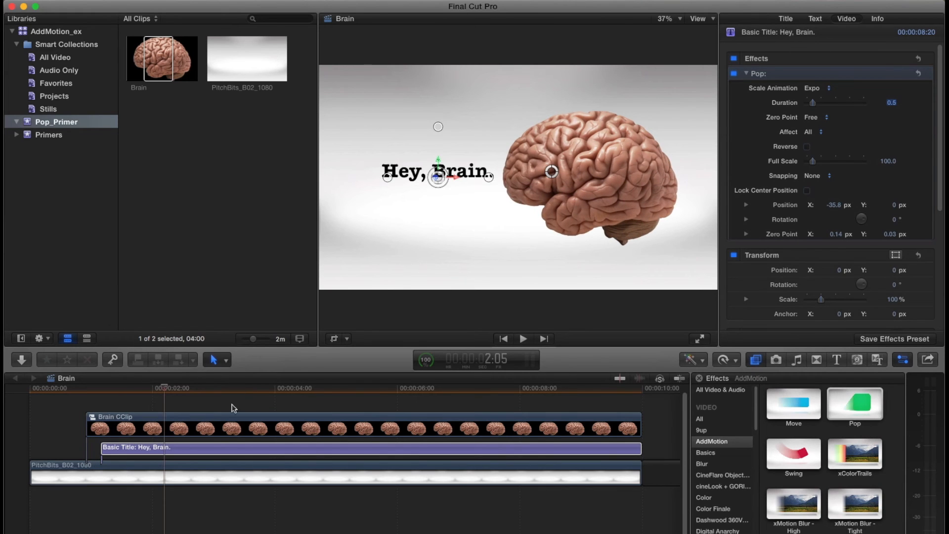
left_click(134, 470)
left_click_drag(68, 419, 101, 449)
key("Home")
key("space")
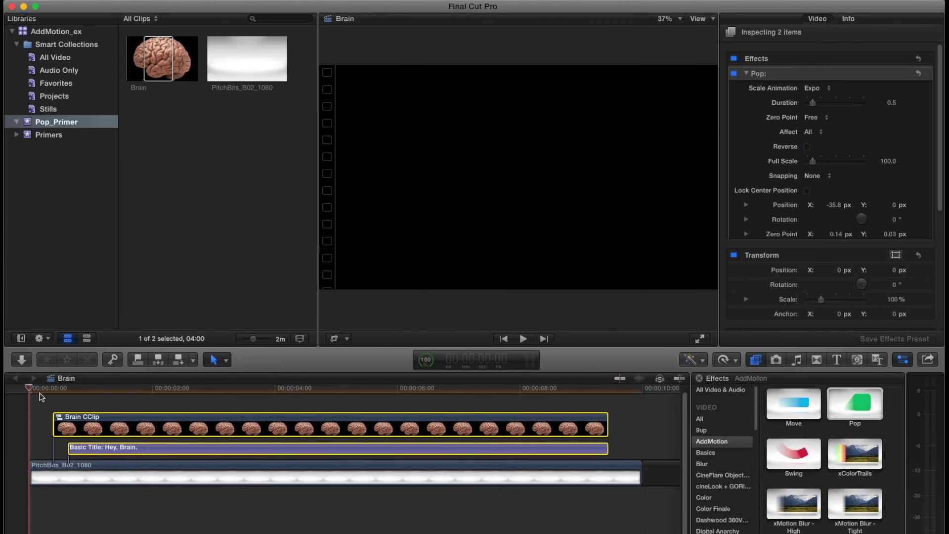
key("space")
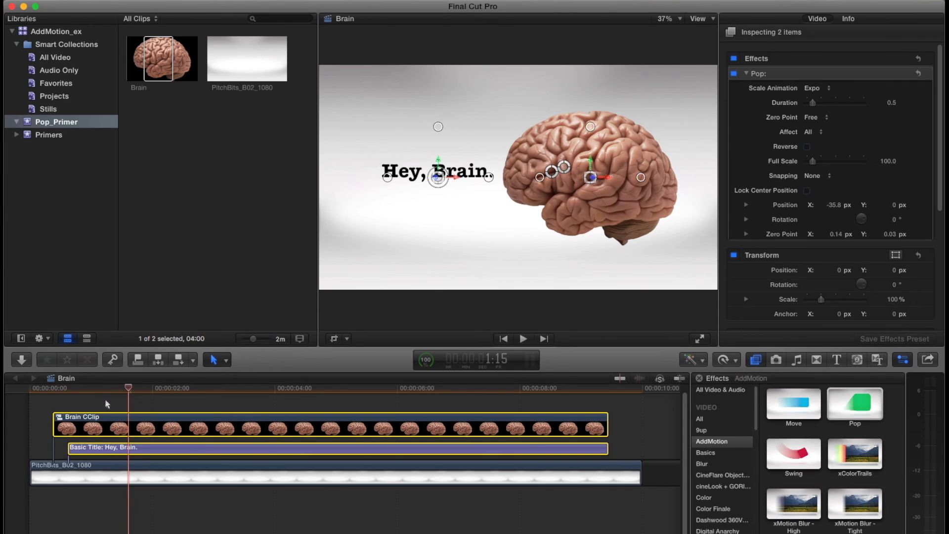
- Put the Brain CClip into a connected storyline and split it at 1:15
left_click(112, 419)
key("super+g")
key("super+b")
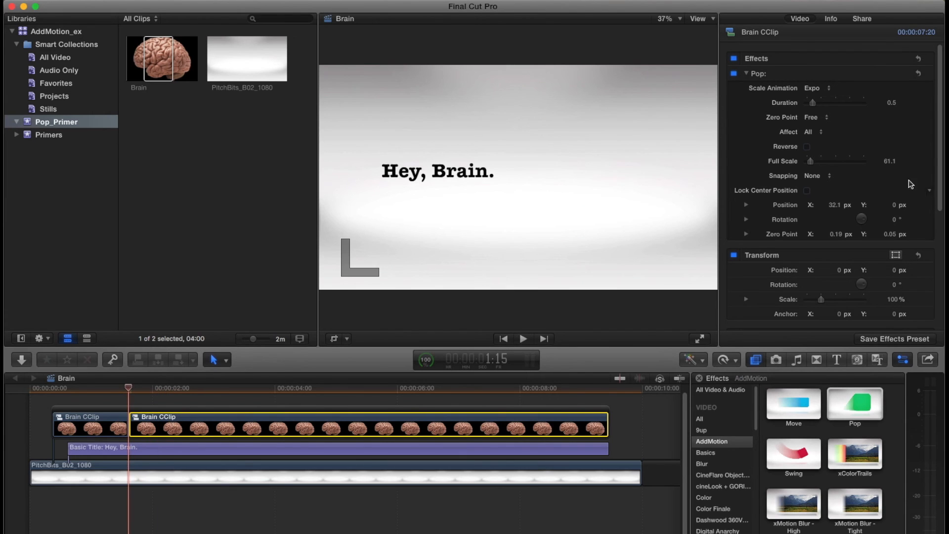
- Turn on Reverse in the second Brain CClip segment's Pop effect and play it
left_click(808, 147)
key("space")
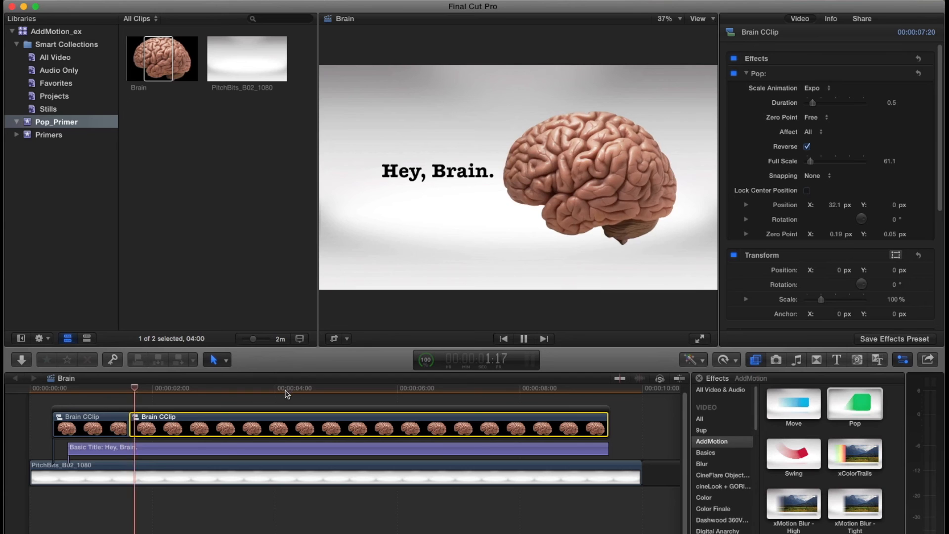
key("space")
key("Up")
key("Up")
key("space")
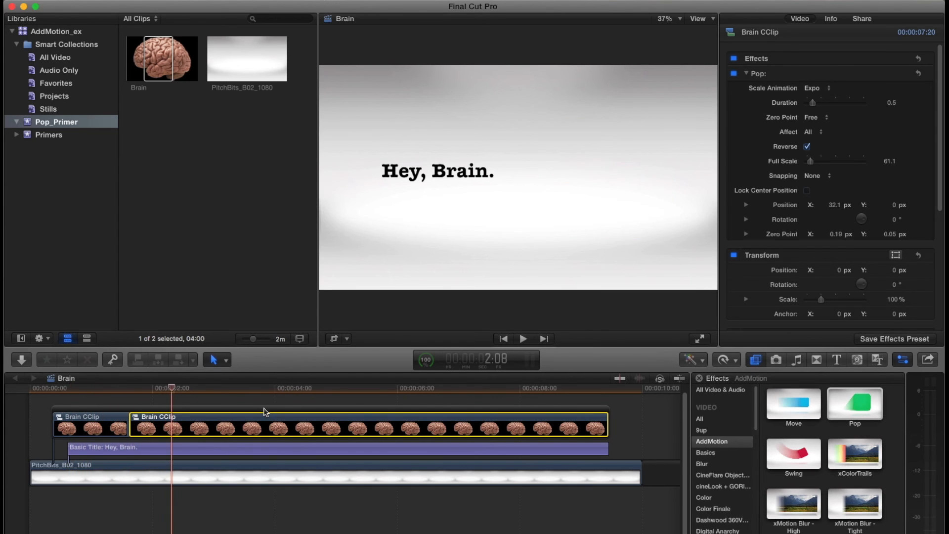
key("space")
- Put the "Hey, Brain." title into a connected storyline and split it at 1:15
key("Up")
left_click(159, 441)
key("super+g")
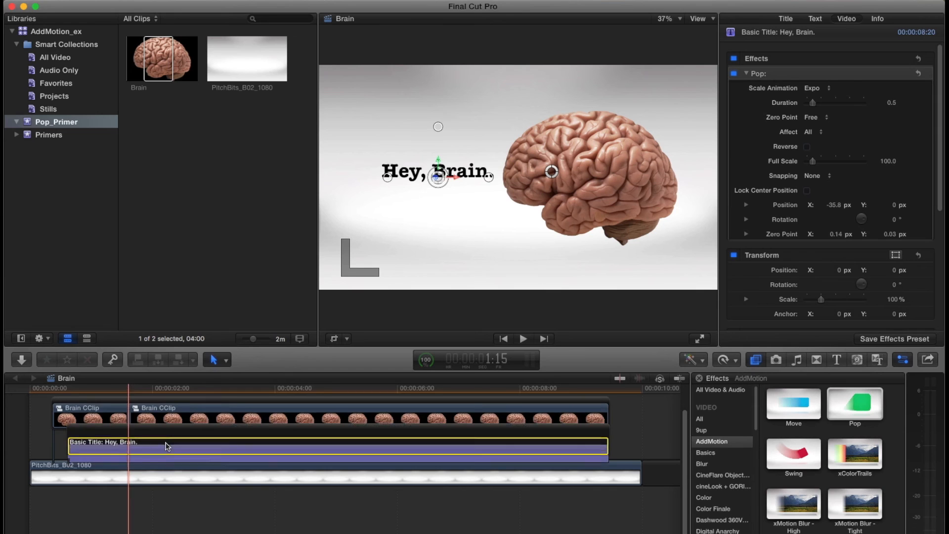
key("super+b")
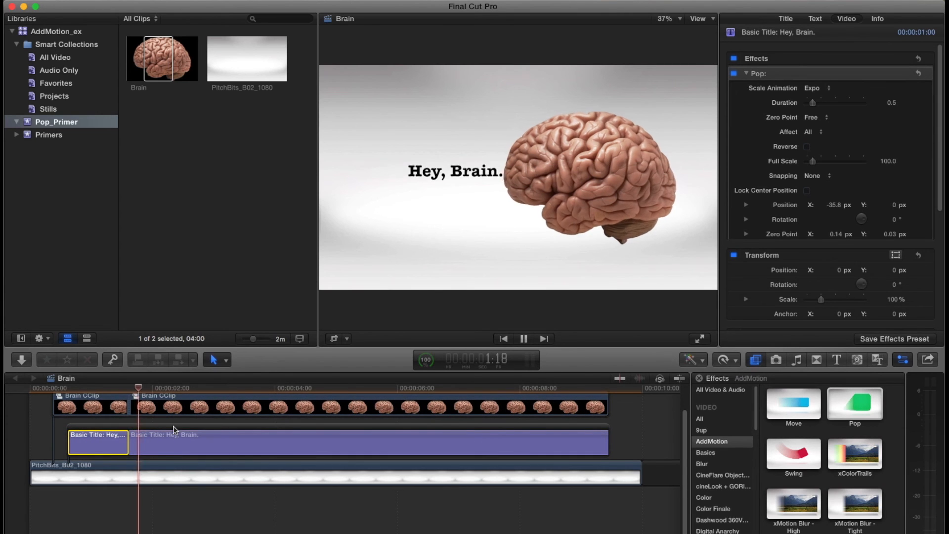
- Turn on Reverse in the second title segment's Pop effect and play it
left_click(199, 432)
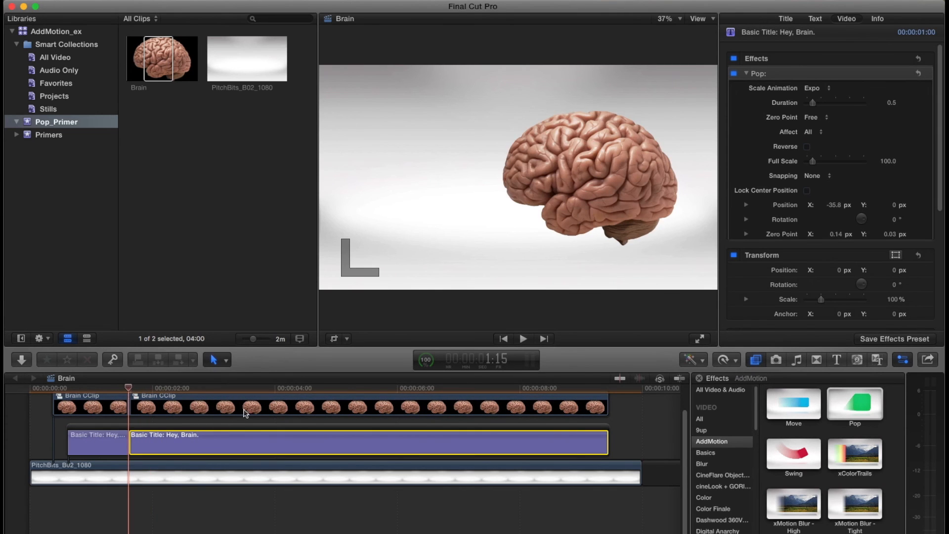
left_click(807, 146)
key("Up")
key("Up")
key("space")
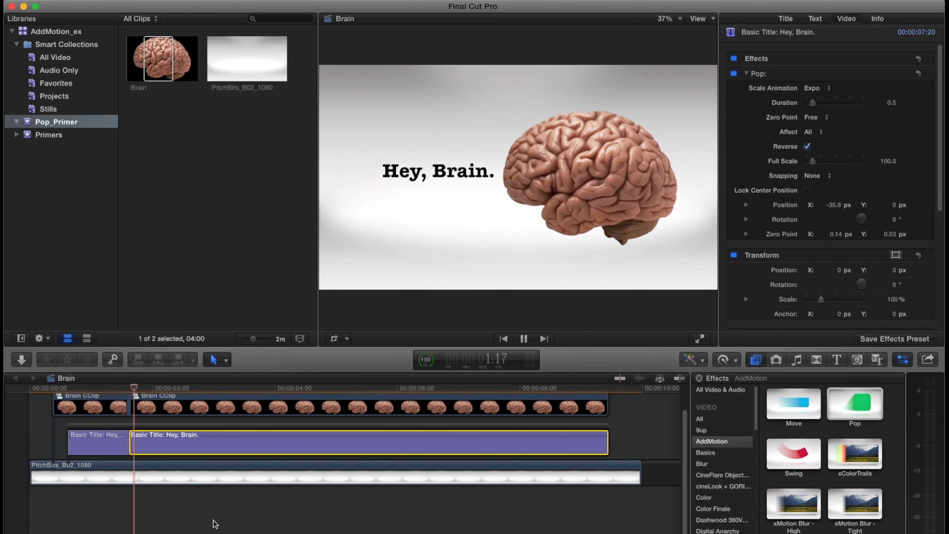
key("space")
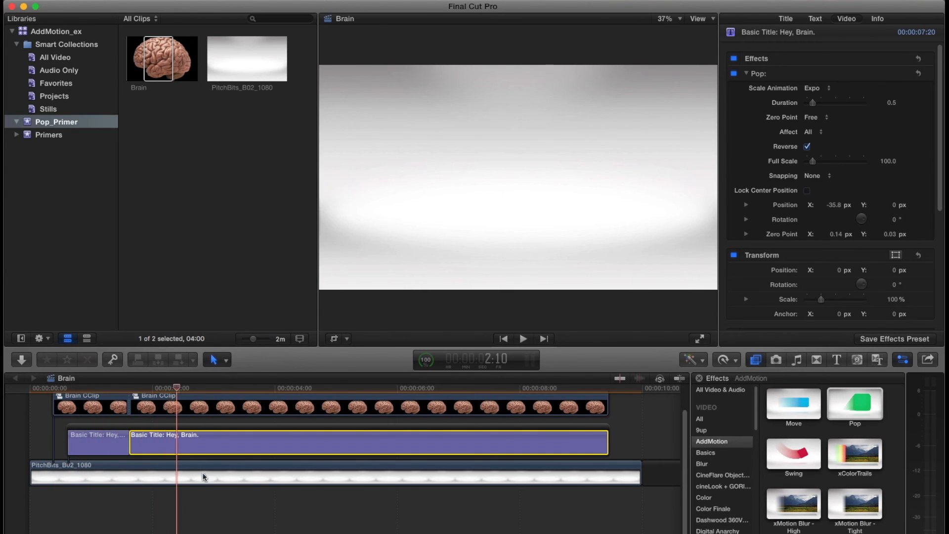
- Shorten the first title segment to 19 frames and set the second title segment's Pop scale animation to Back
left_click_drag(121, 448, 116, 449)
left_click(128, 445)
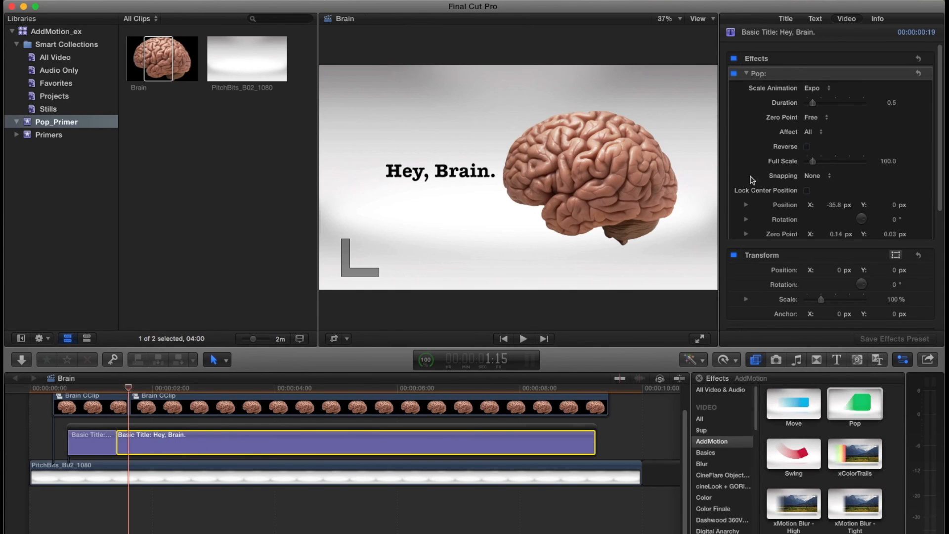
left_click(831, 91)
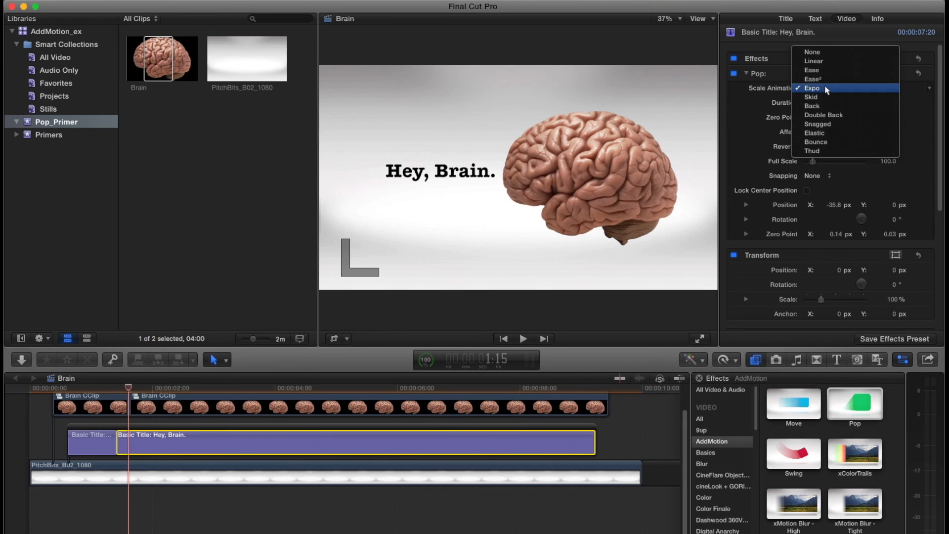
left_click(831, 109)
- Set the second Brain CClip segment's Pop scale animation to Back and play the whole sequence
left_click(280, 405)
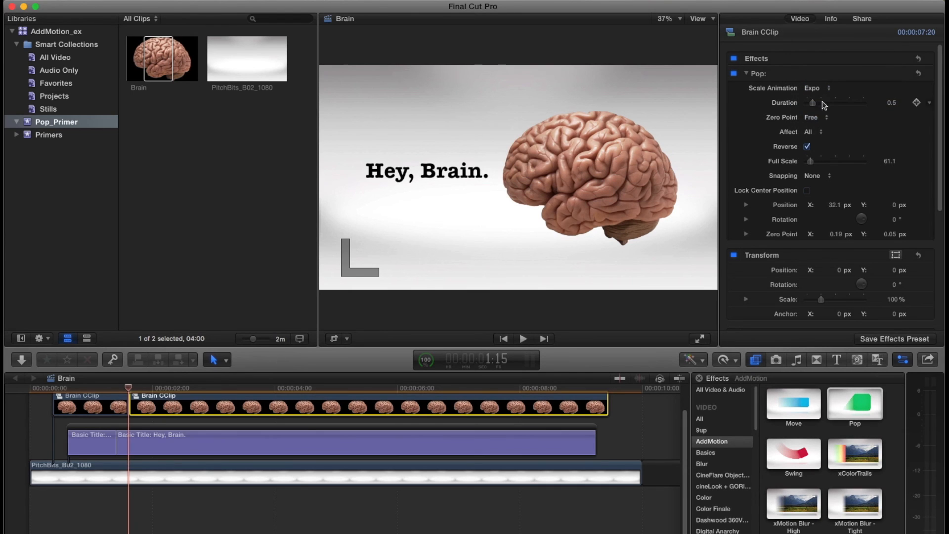
left_click(817, 88)
left_click(839, 106)
left_click(53, 389)
key("space")
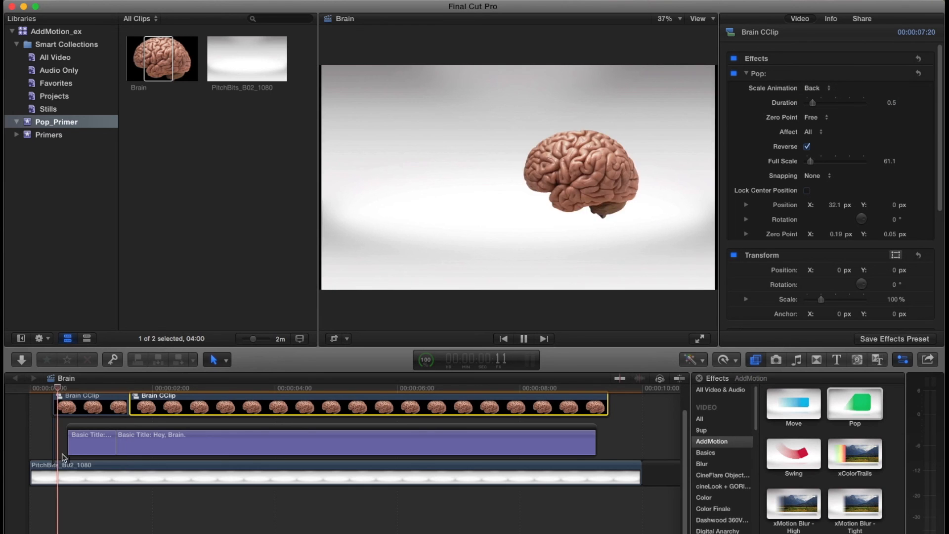
key("space")
left_click(55, 390)
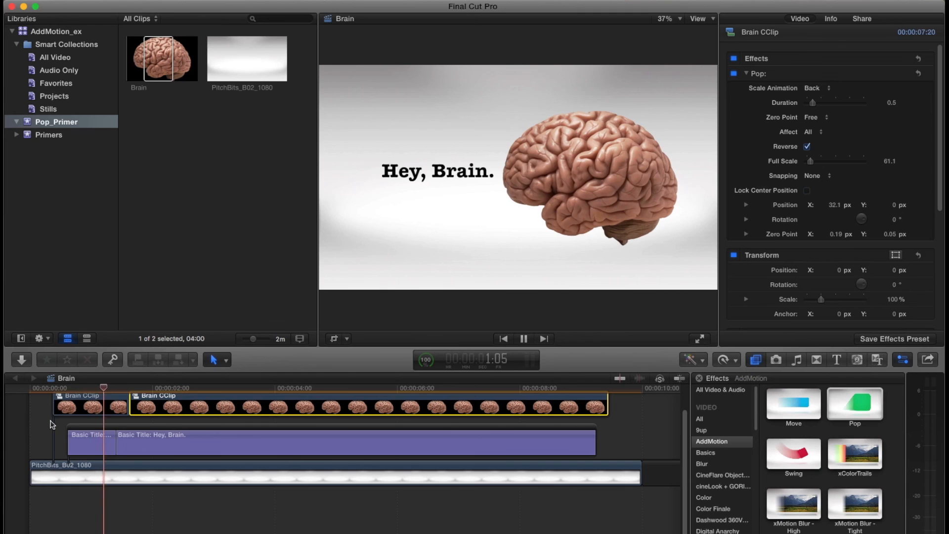
key("space")
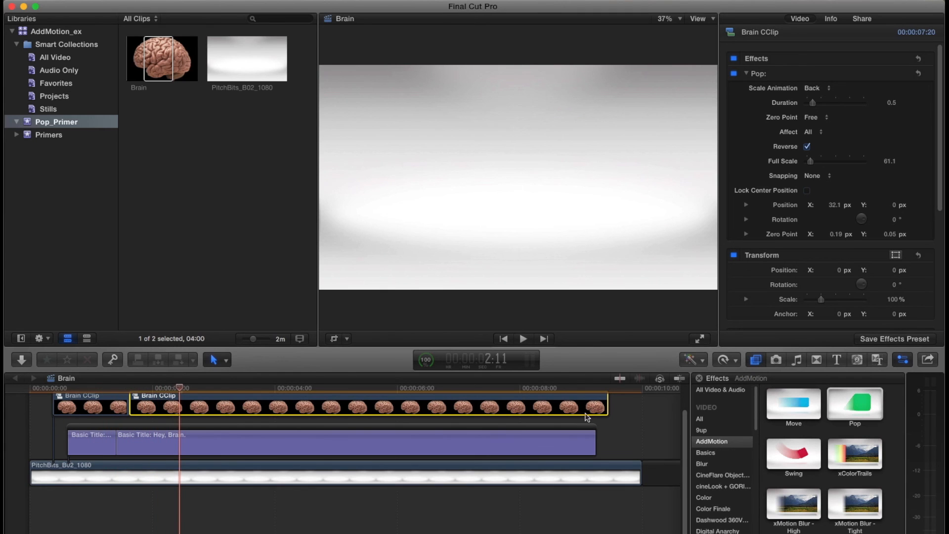
- Trim the ends of the second Brain CClip and second title segments to 2:11, and shorten the PitchBits_B02_1080 background to 2:52
left_click(605, 408)
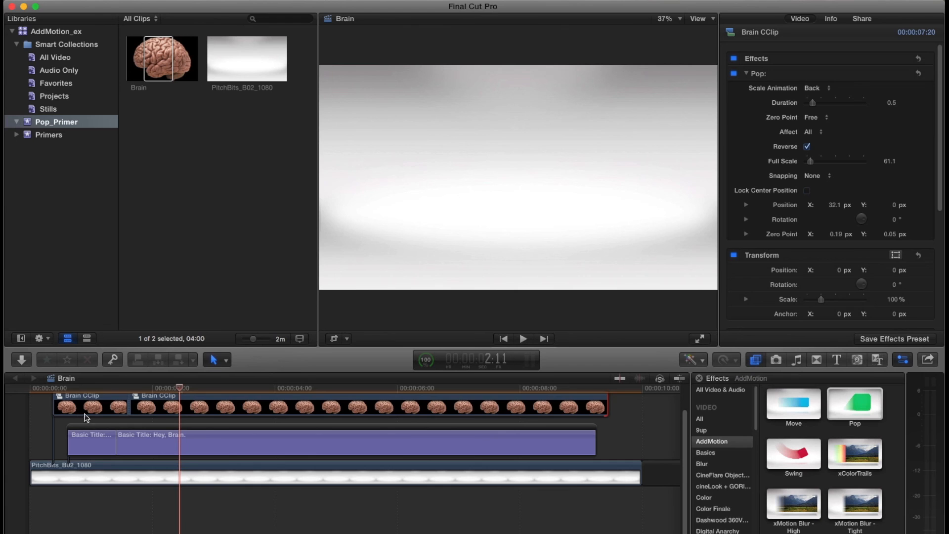
key("alt+bracketright")
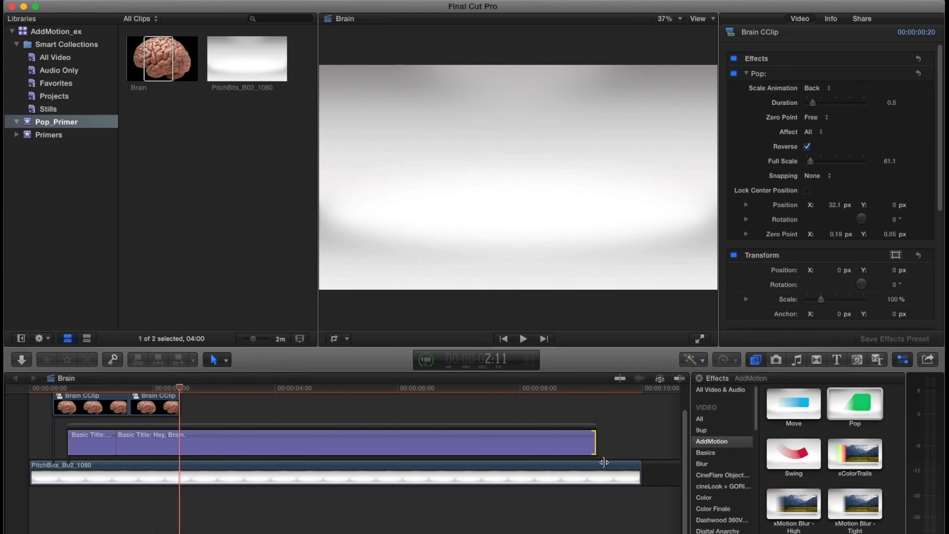
key("alt+bracketright")
left_click(639, 472)
key("alt+bracketright")
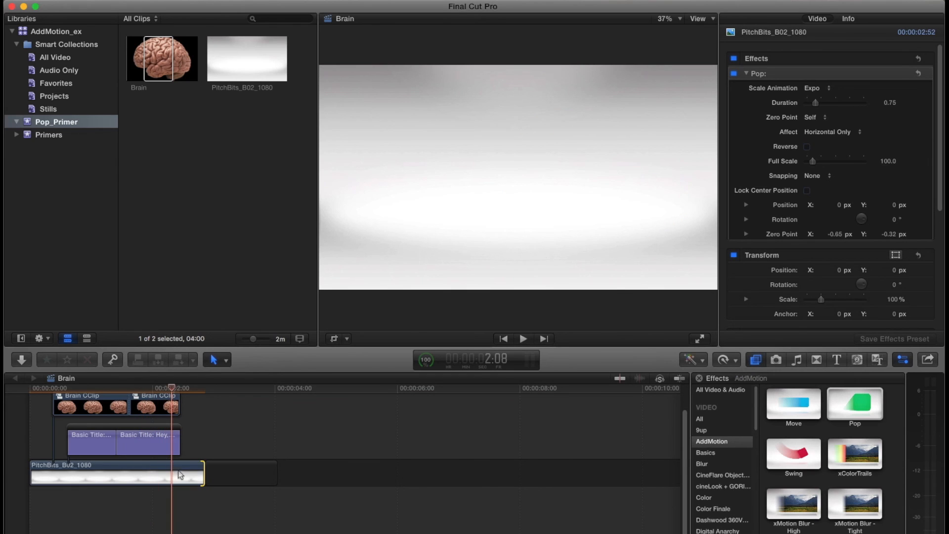
- Split the background clip at 2:08, turn on Reverse in the second segment's Pop effect, and play the sequence from the start
key("super+b")
left_click(190, 476)
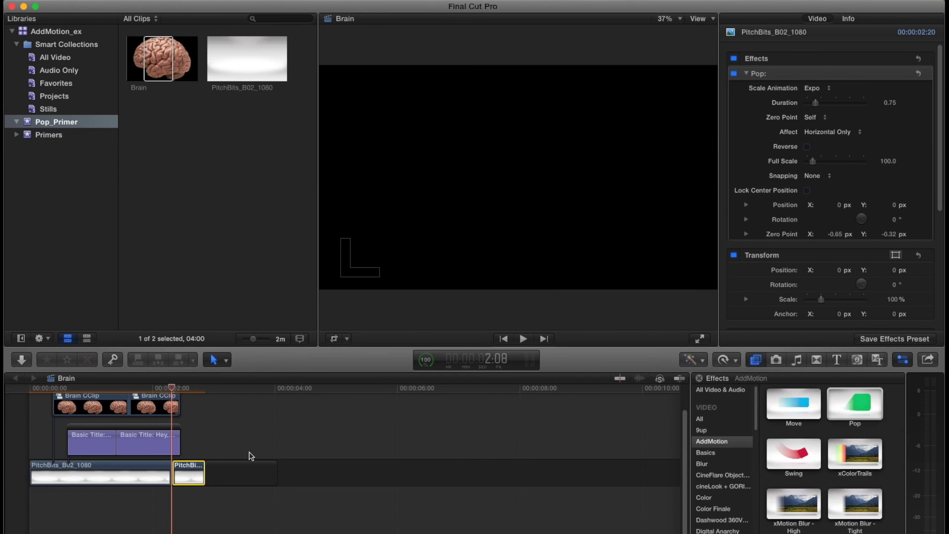
left_click(807, 146)
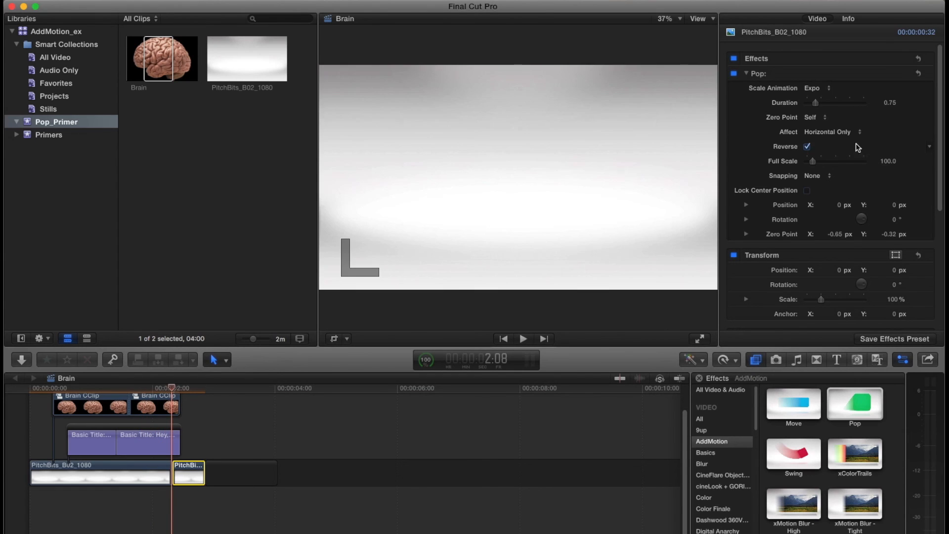
left_click(42, 391)
key("space")
- Extend the end of the first title segment by three frames to 22 frames while playing the sequence
left_click(117, 449)
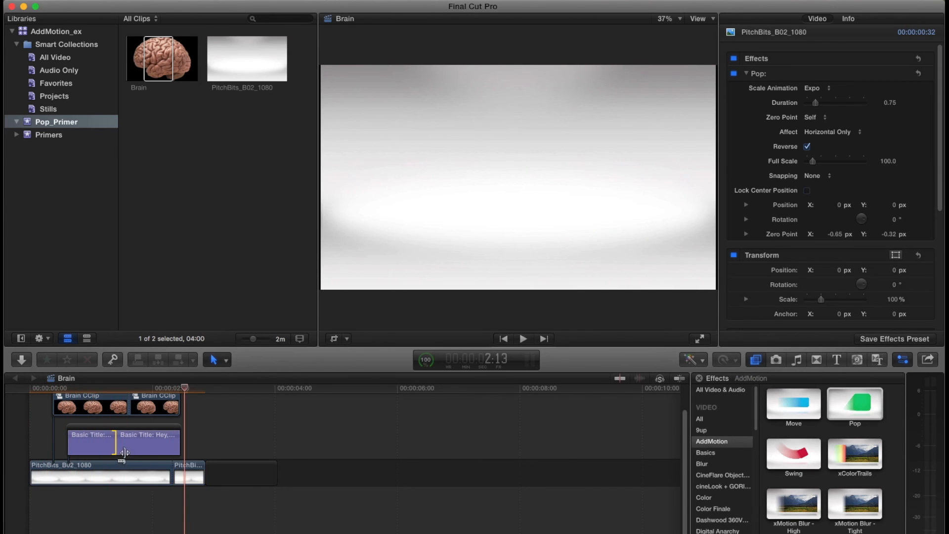
key("period")
key("period")
key("period")
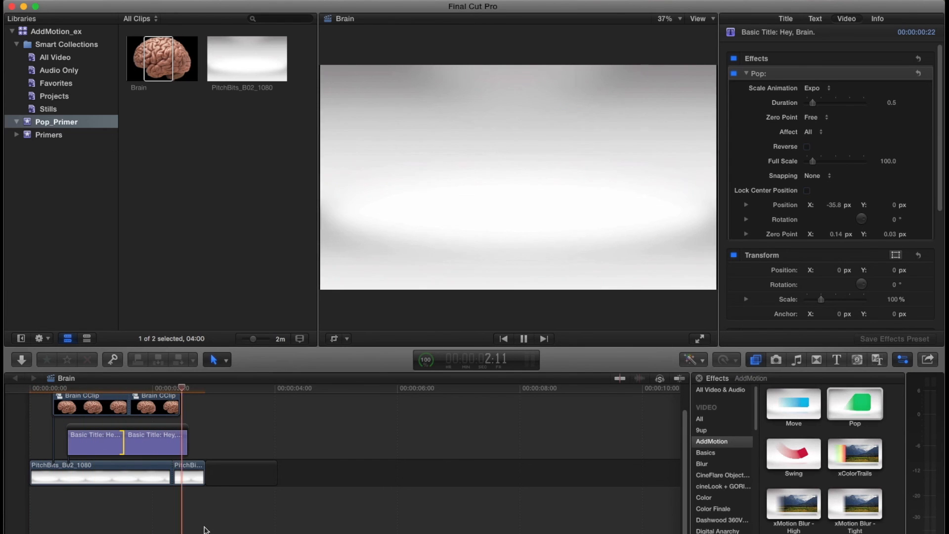
key("space")
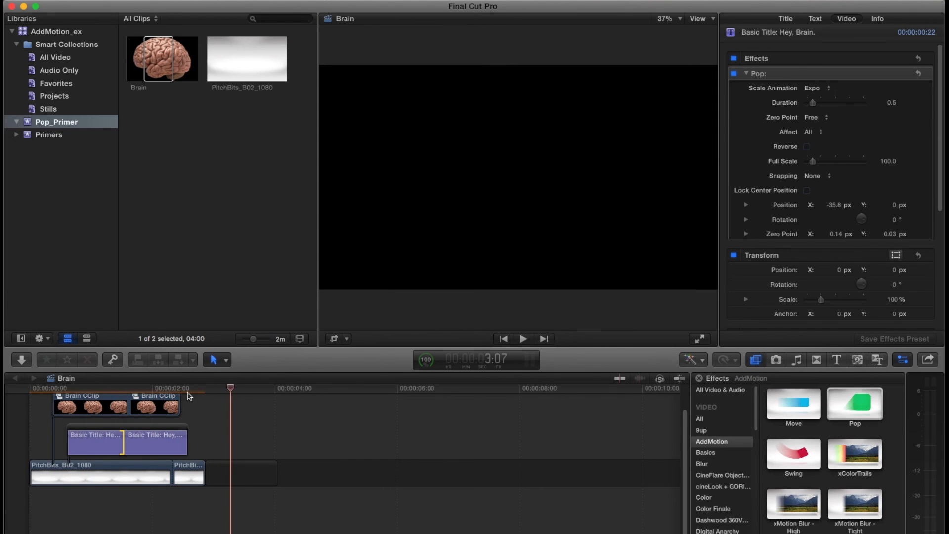
- Lengthen the second background segment to 0:50 and step back through the frames to its start at 2:08
left_click_drag(205, 475, 222, 476)
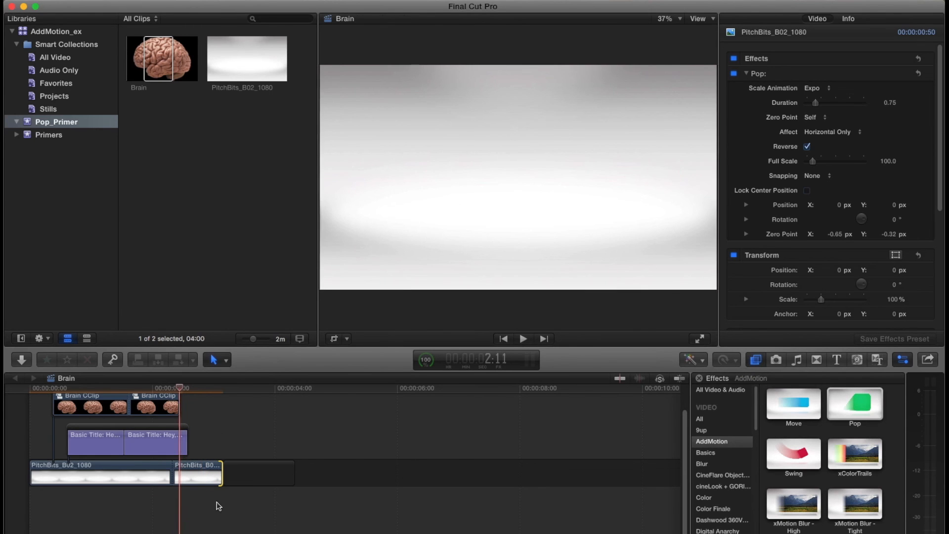
key("Left")
key("Left")
key("Left")
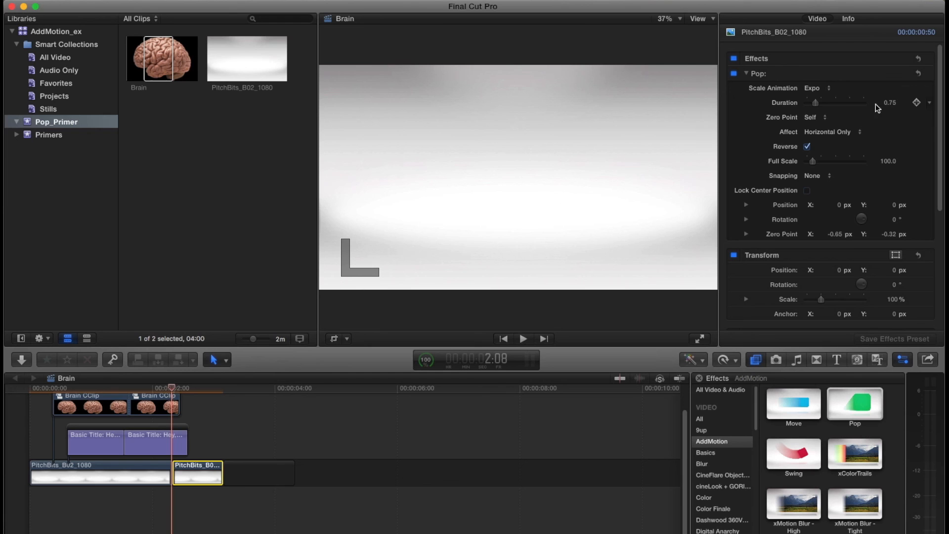
- Shorten the first background segment to 1:45 so its reversed second part starts earlier, and play the sequence
left_click_drag(170, 473, 156, 471)
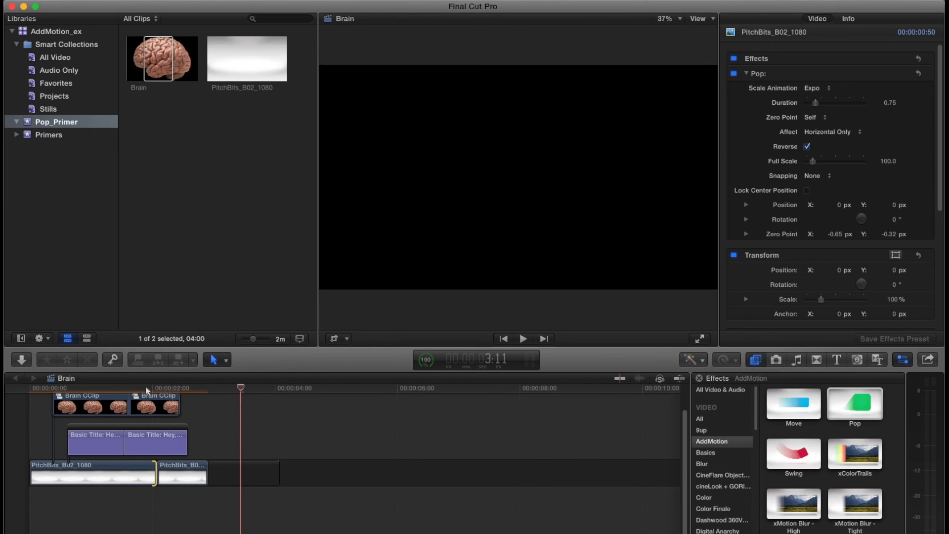
left_click_drag(153, 389, 157, 389)
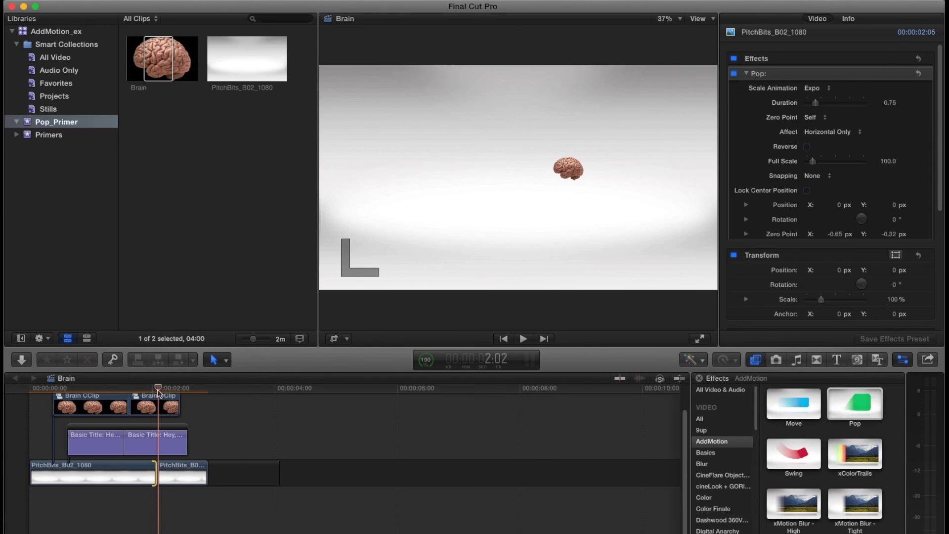
left_click_drag(158, 391, 169, 389)
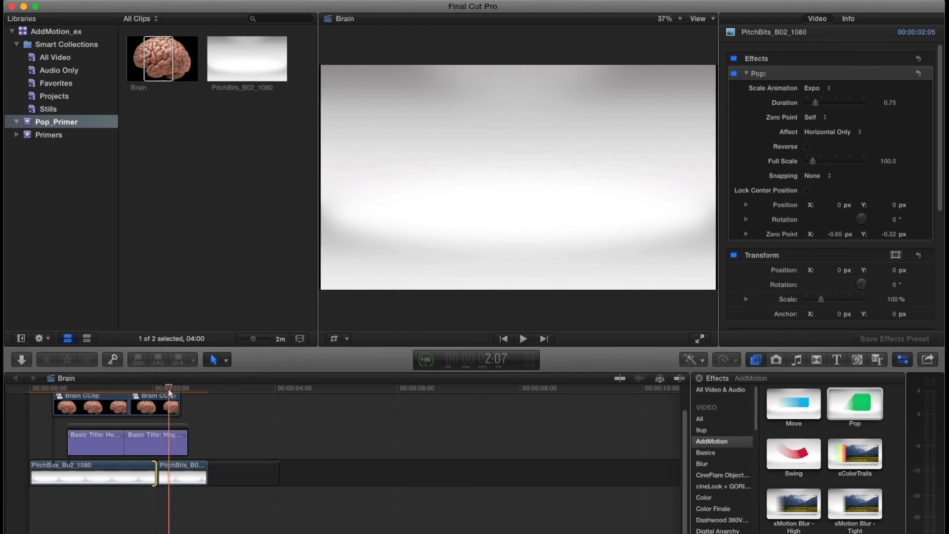
key("comma")
key("comma")
key("comma")
key("comma")
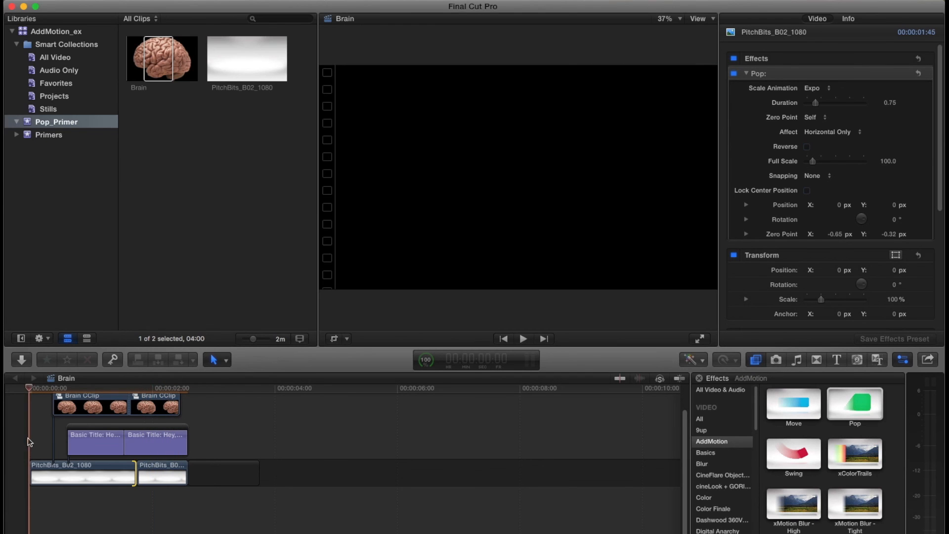
key("space")
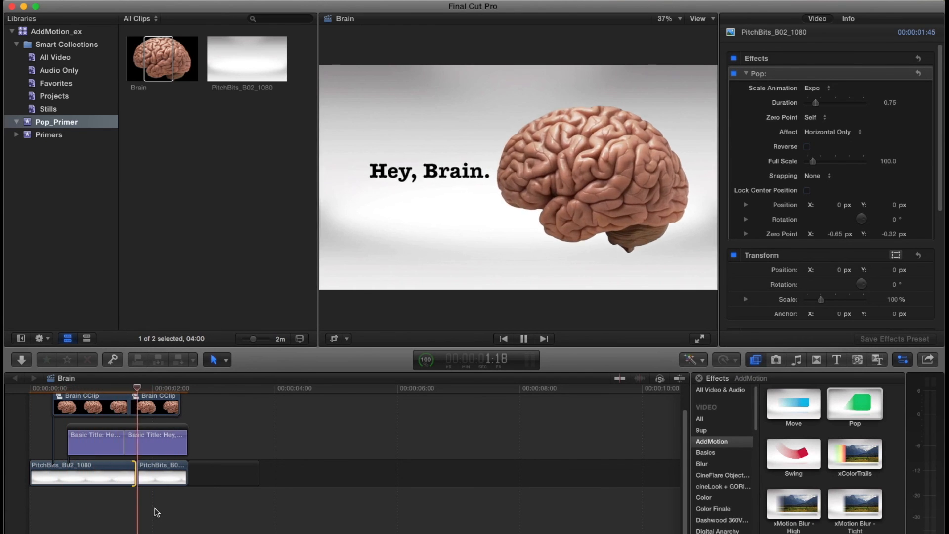
key("space")
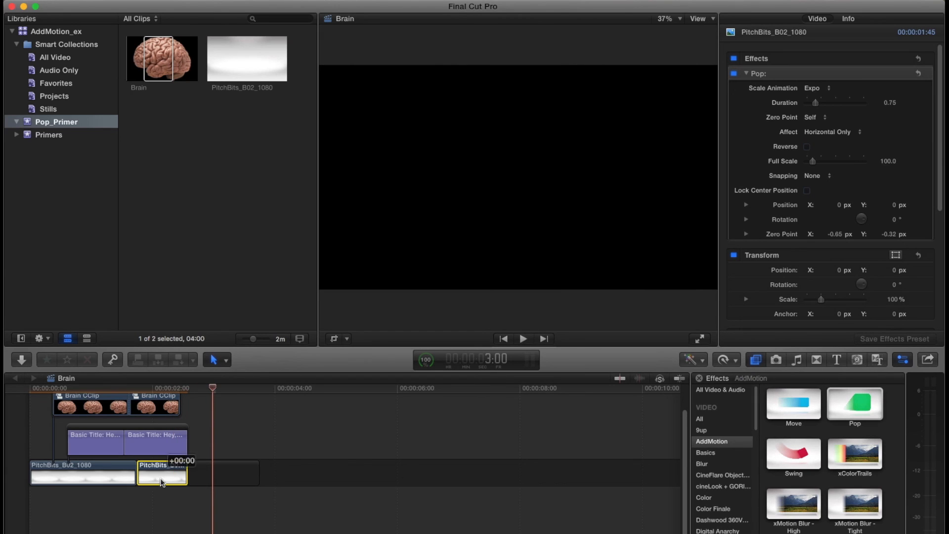
- Set the Pop duration of the second background segment to 0.5 and play the sequence from the start
left_click(806, 146)
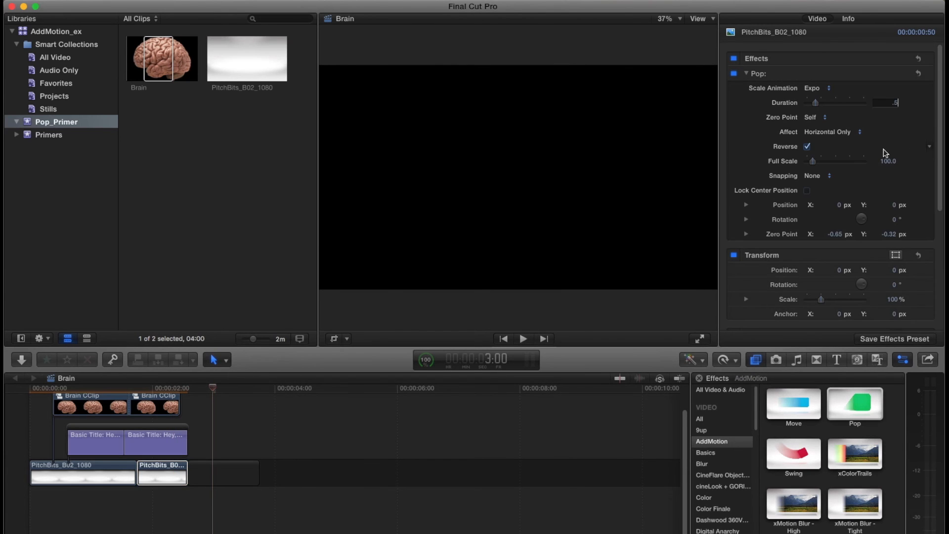
left_click(30, 391)
key("space")
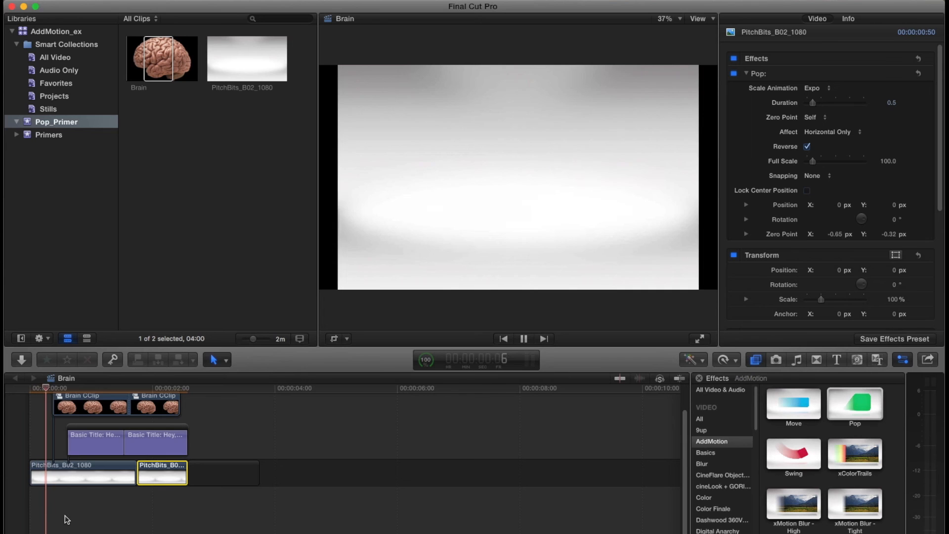